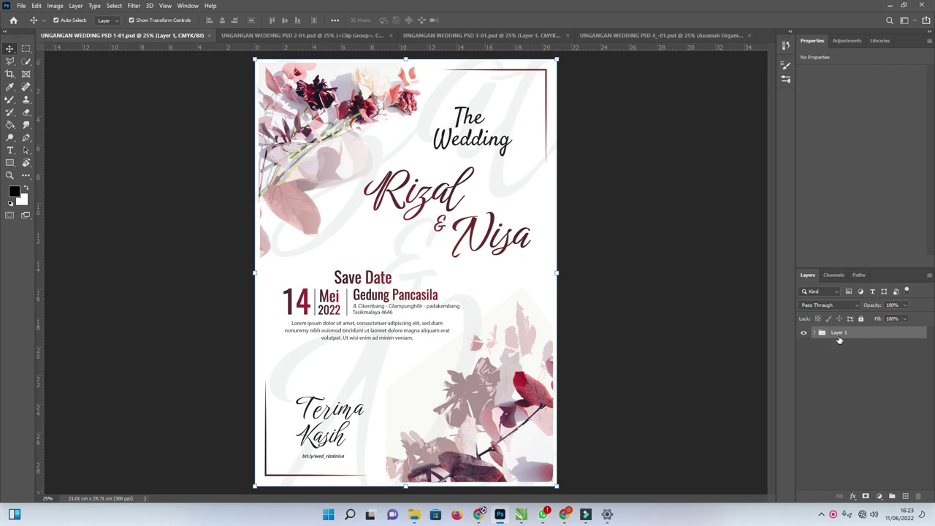
Ungroup Layer 1 and float the layer list beside the invitation, lengthened to show more layers.
left_click_drag(806, 275, 590, 102)
right_click(618, 156)
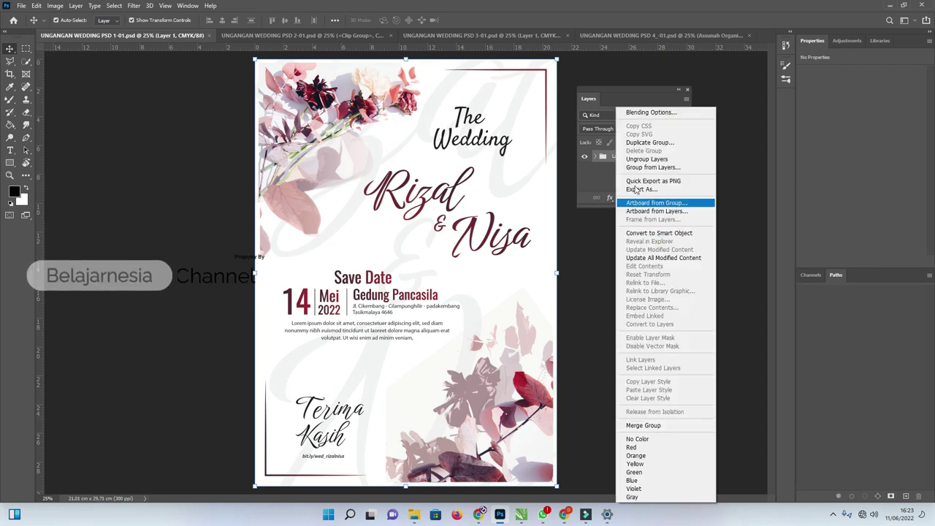
left_click(641, 159)
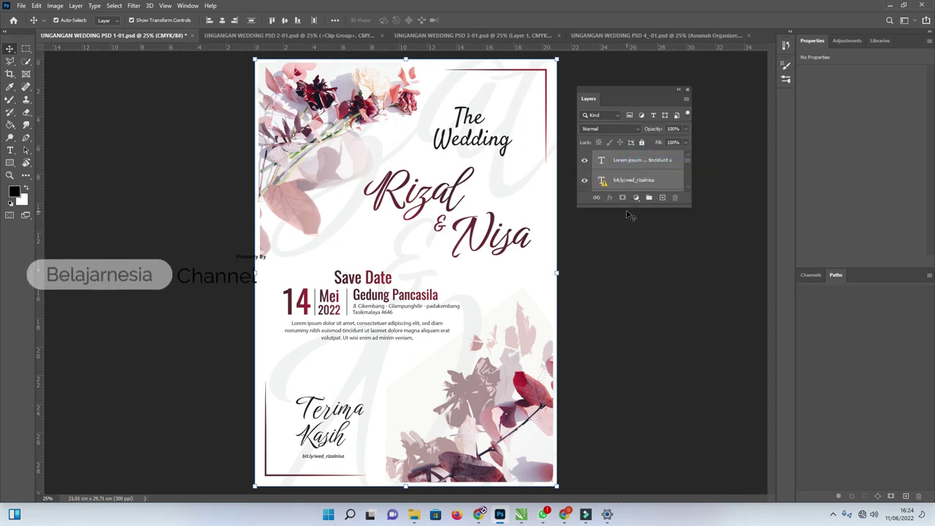
left_click_drag(625, 207, 616, 395)
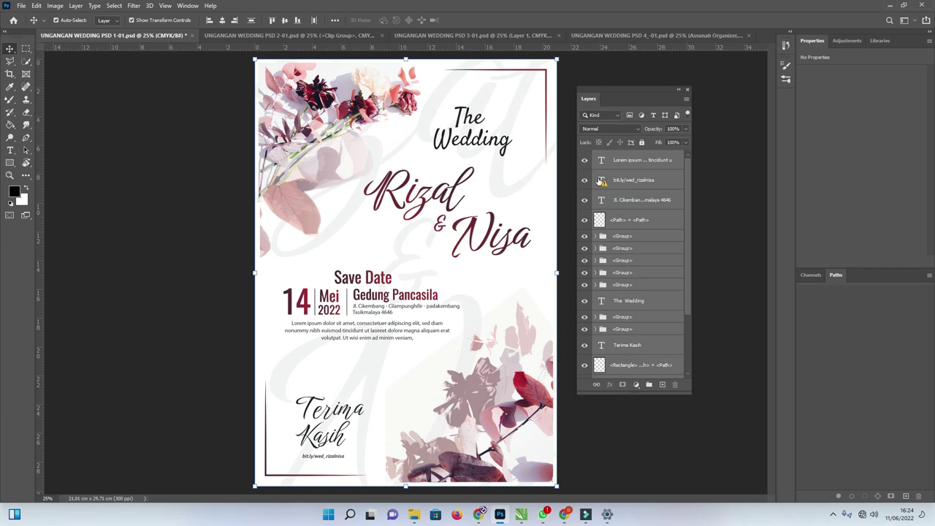
Examine the ungrouped layers, switching the upper groups off and on to see which part of the invitation each holds.
left_click(599, 181)
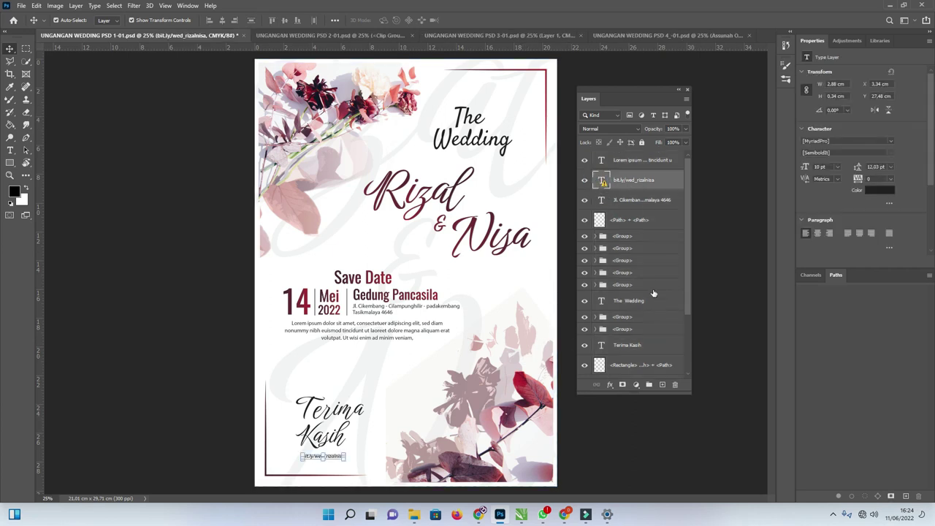
scroll(659, 256, "down", 5)
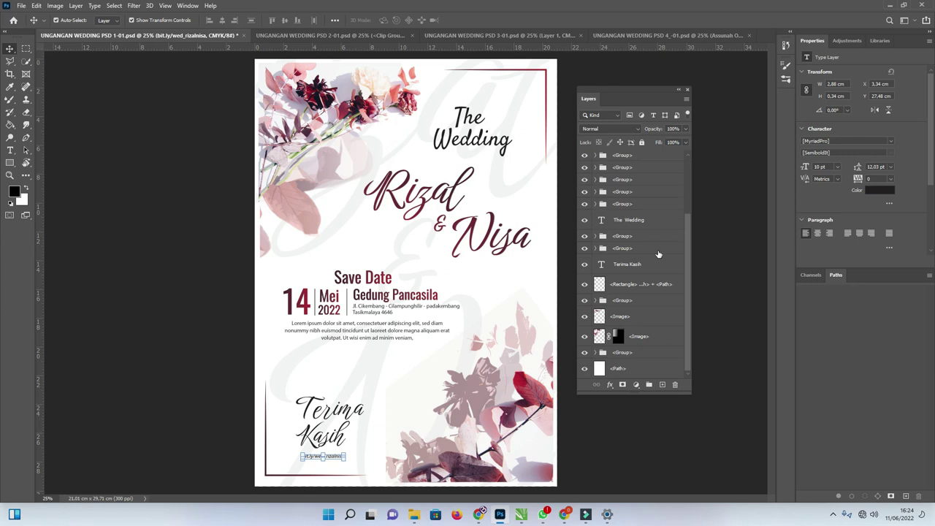
left_click(442, 213)
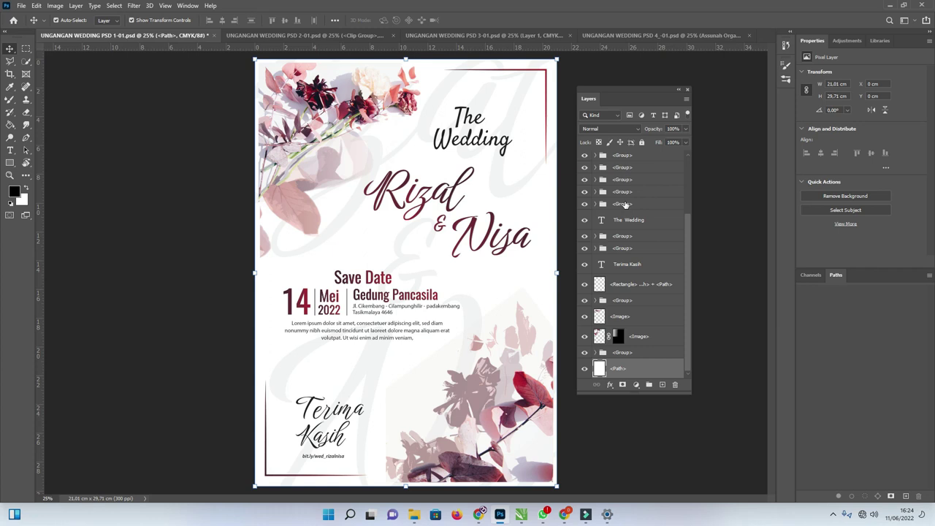
scroll(625, 204, "up", 5)
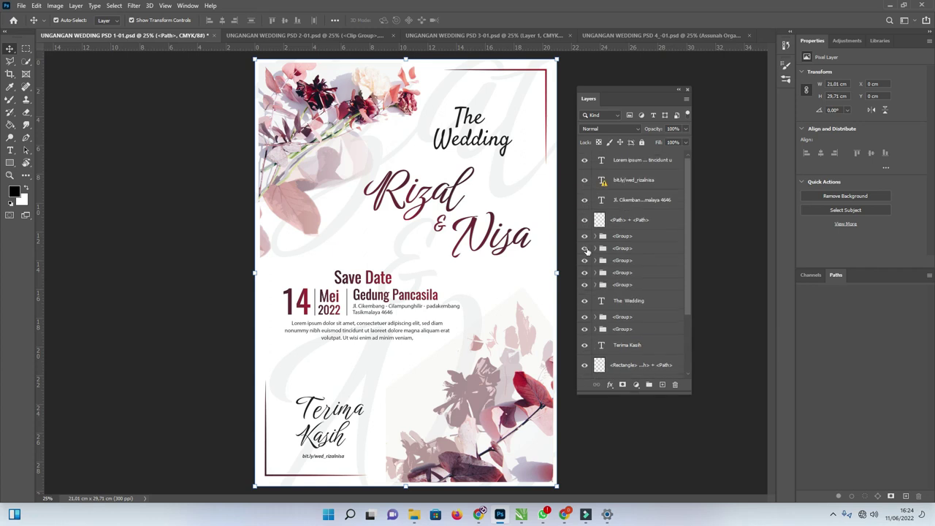
left_click(584, 238)
left_click(584, 238)
left_click(585, 248)
left_click(584, 249)
left_click(584, 261)
left_click(584, 260)
left_click(584, 278)
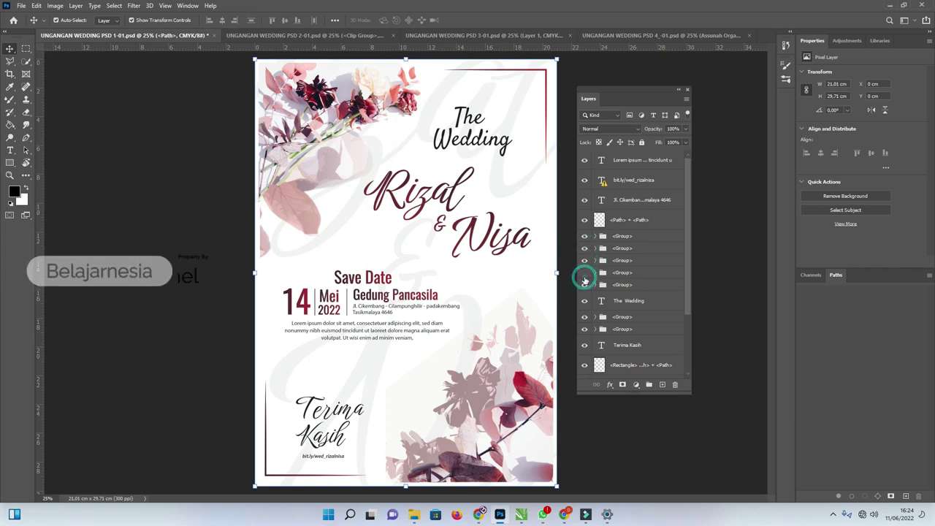
left_click(584, 277)
Expand the group holding the day number and open its 14 text layer for editing, replacing the missing Oswald Regular font with the default.
left_click(598, 272)
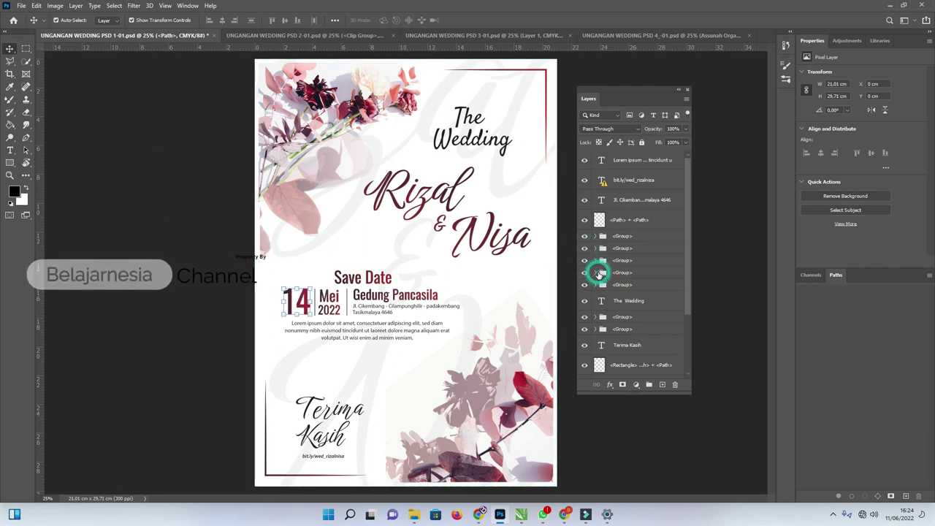
left_click(595, 273)
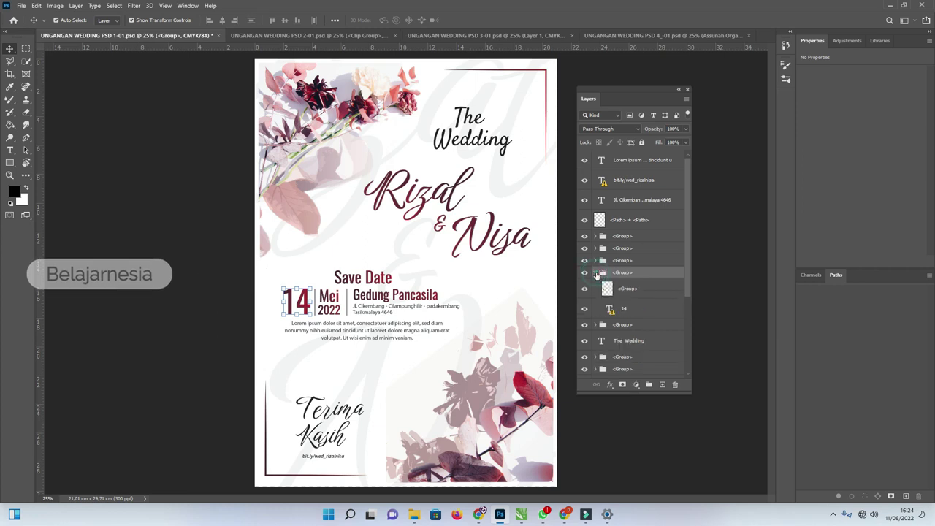
left_click(608, 308)
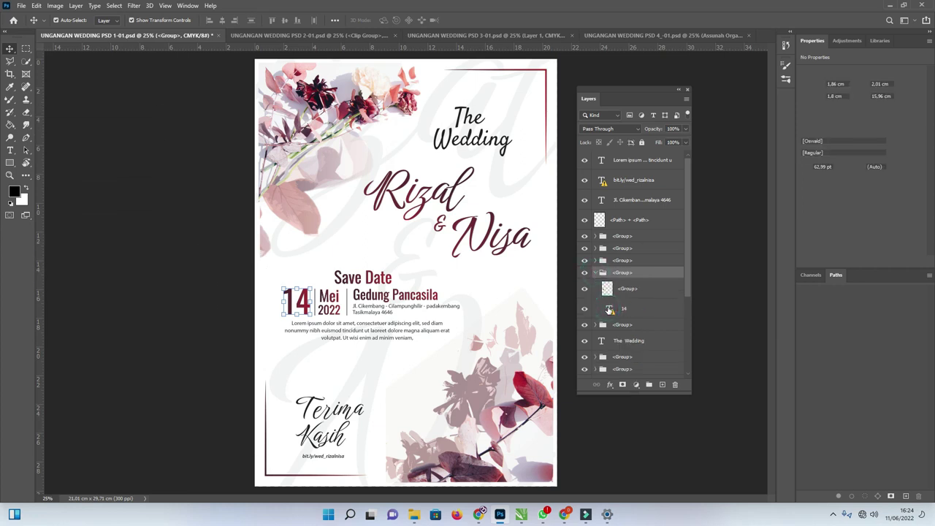
double_click(609, 310)
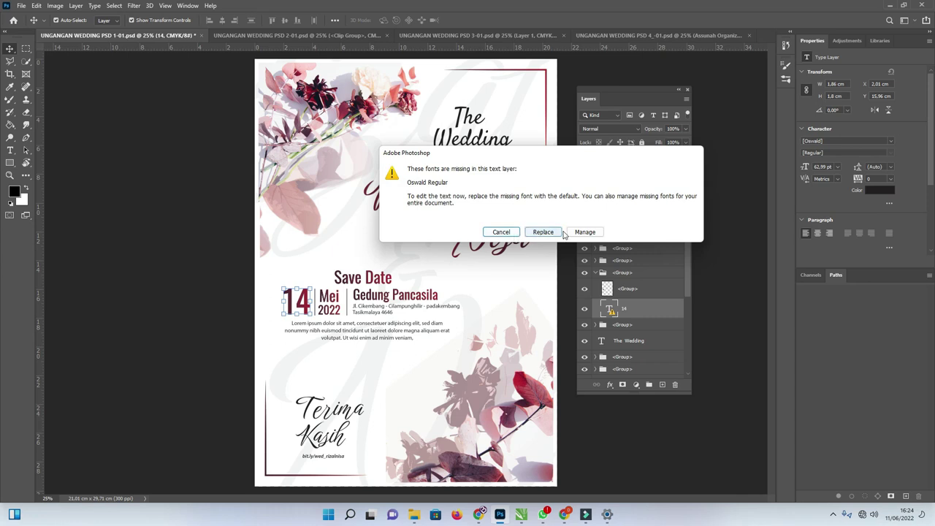
left_click(560, 232)
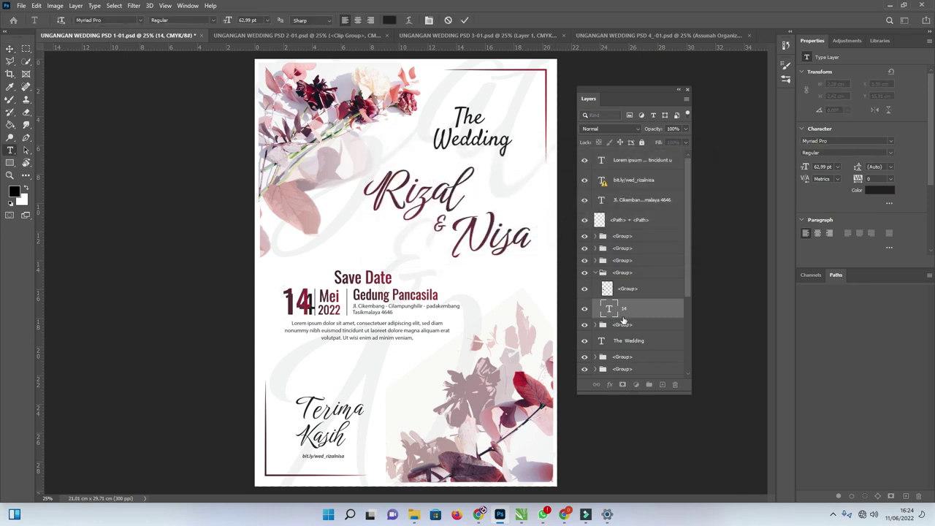
Try an alternate glyph for the 4 in the day number text, then undo it.
left_click(612, 309)
left_click(312, 303)
left_click_drag(312, 302, 295, 304)
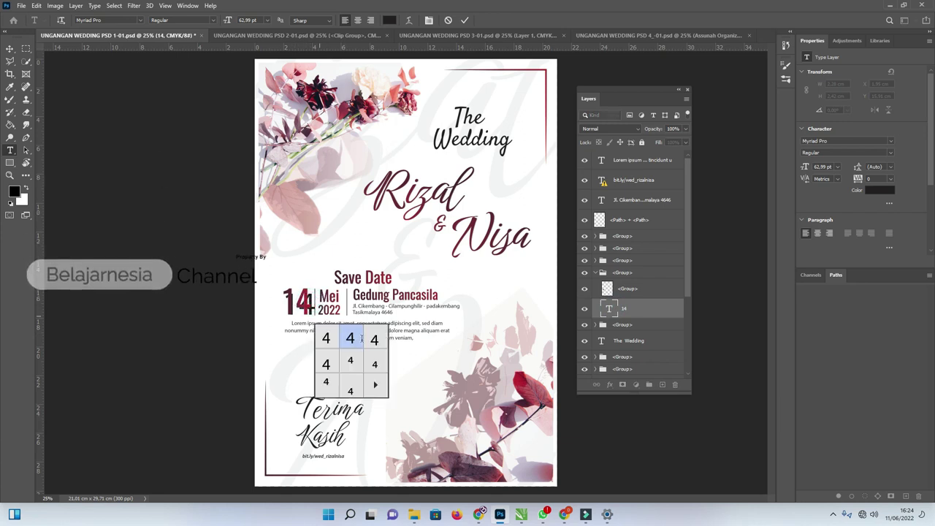
left_click(372, 338)
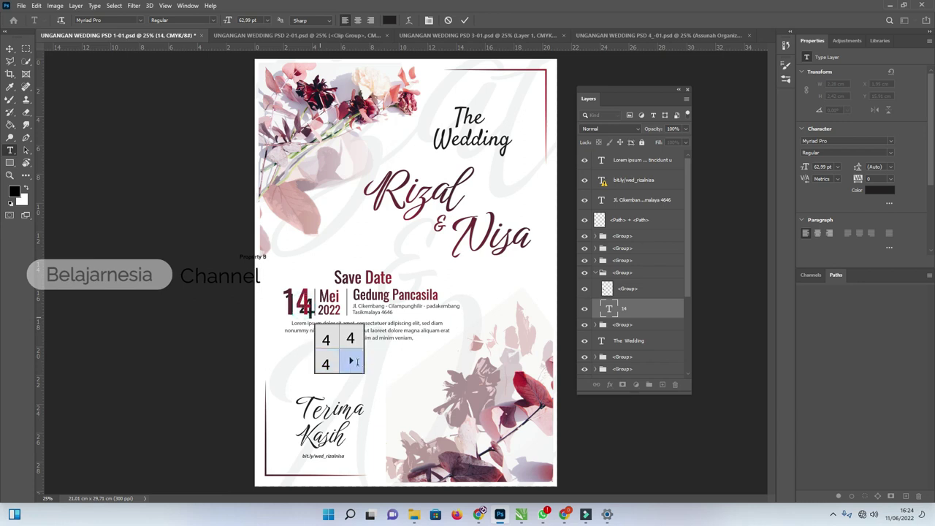
left_click(356, 361)
left_click(610, 310)
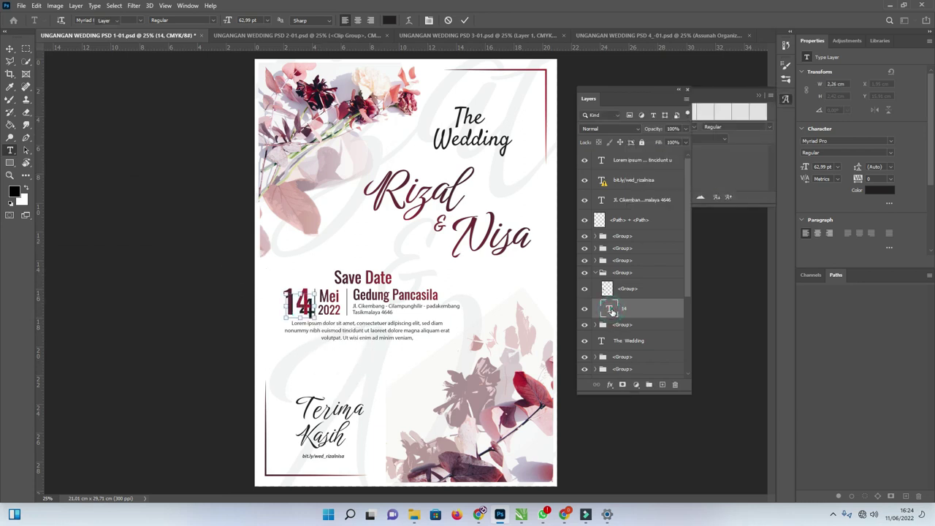
key("ctrl+z")
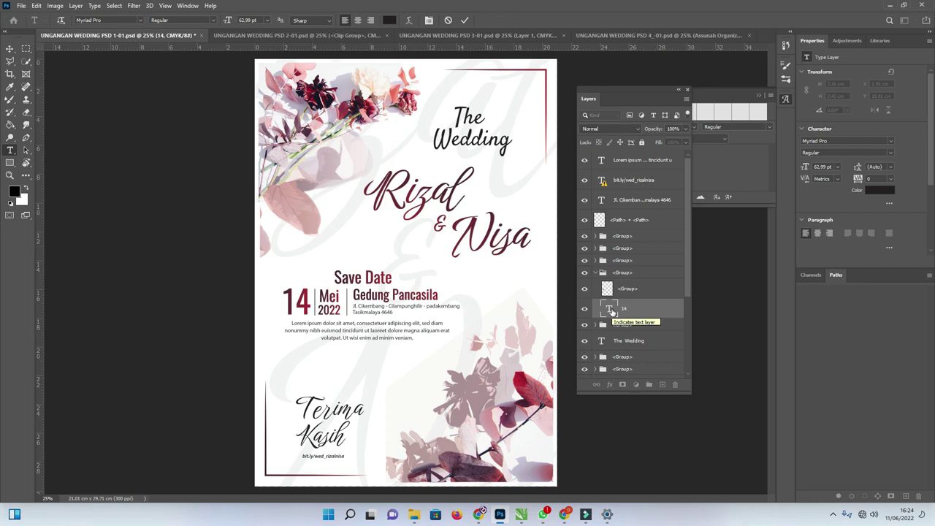
Try replacing the day number text with "sdlad", then undo it and return to the Move tool.
double_click(611, 311)
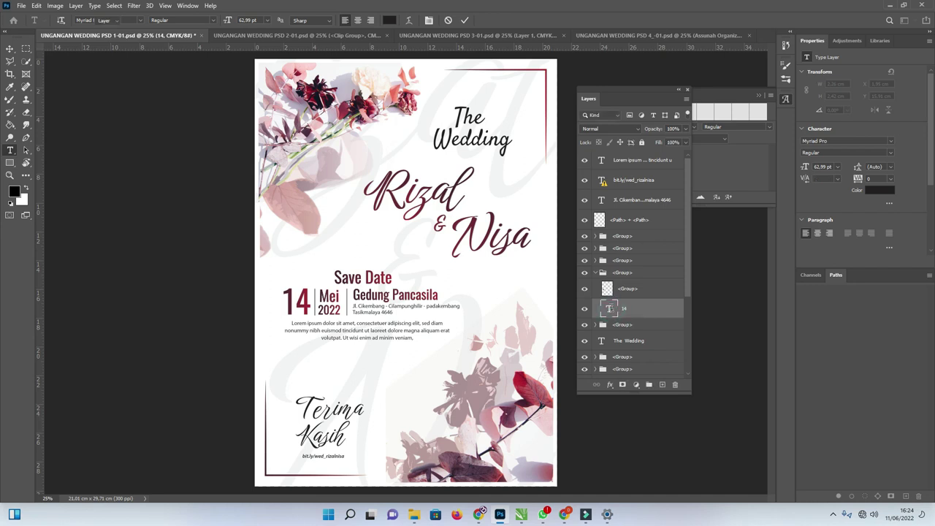
type("sdlad")
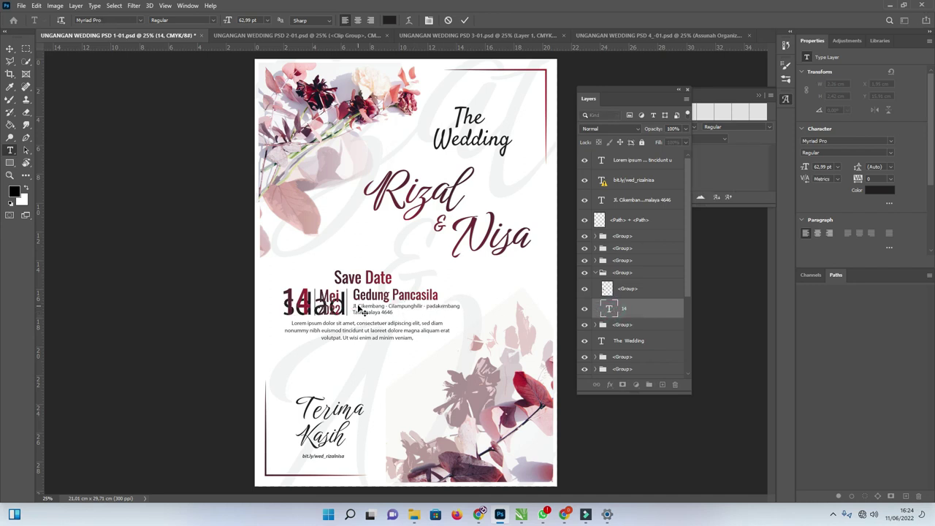
key("ctrl+z")
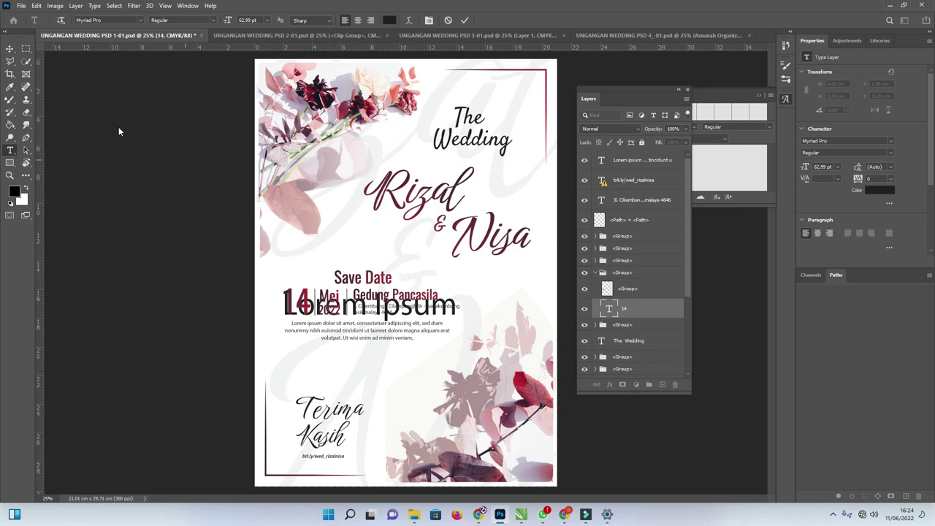
left_click(9, 48)
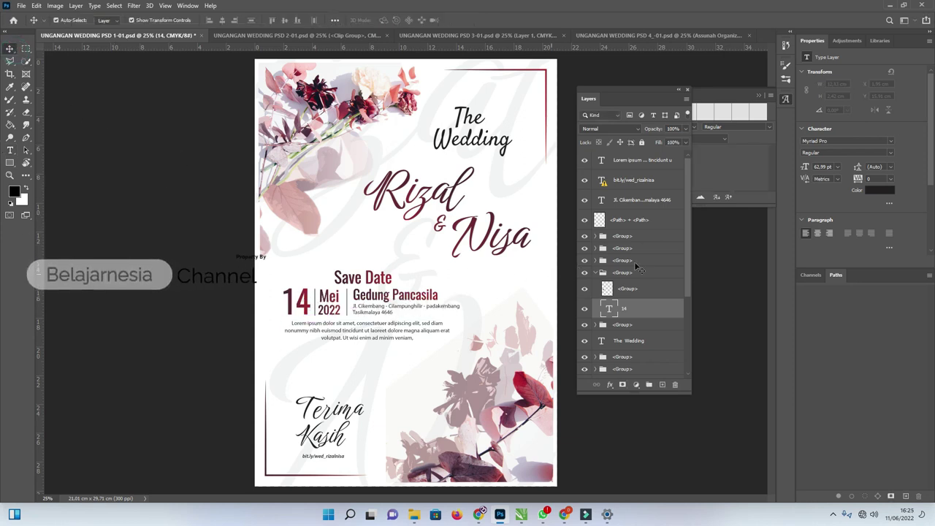
Try overwriting the first line of the "The Wedding" heading with "Wa", then undo it and leave text editing.
scroll(637, 268, "down", 3)
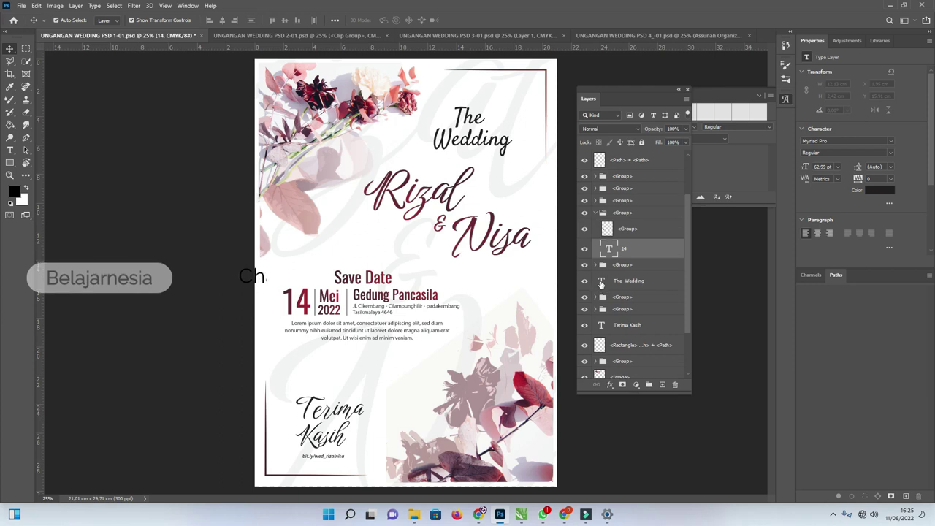
double_click(601, 282)
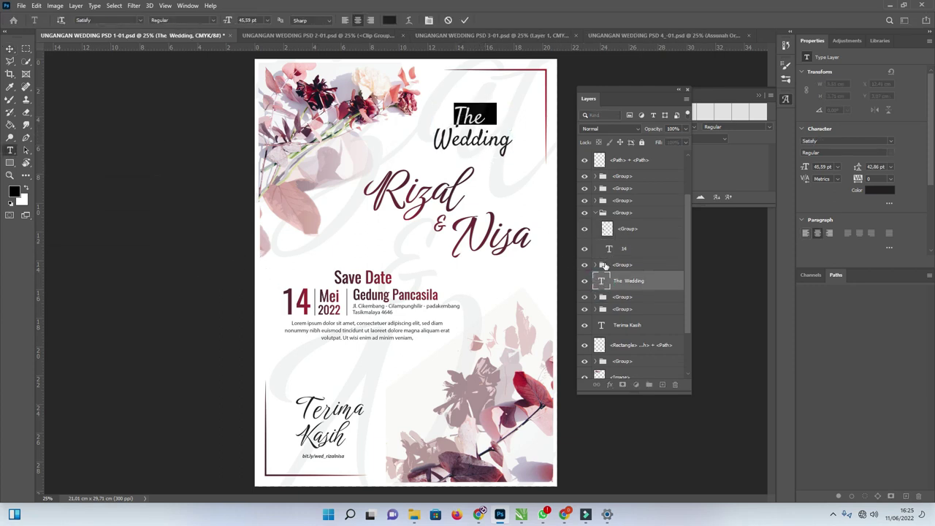
double_click(609, 249)
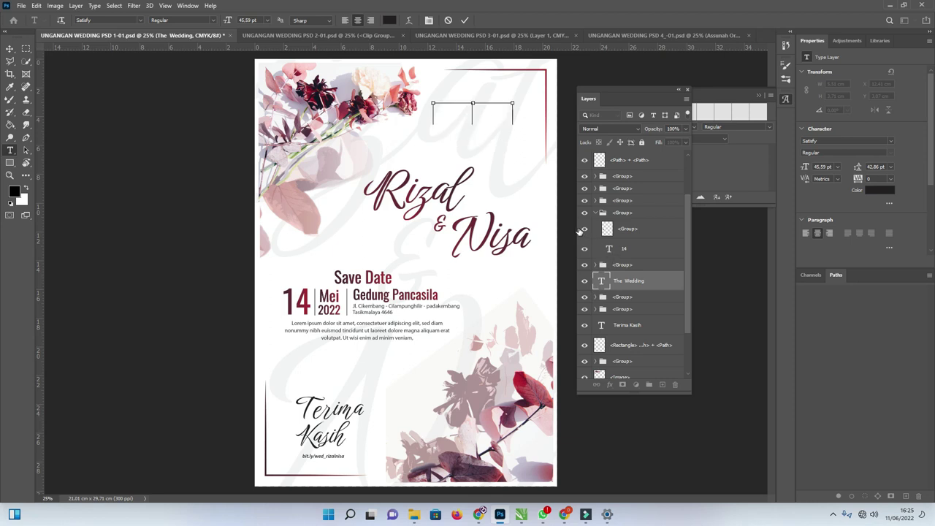
key("ctrl+z")
left_click(476, 119)
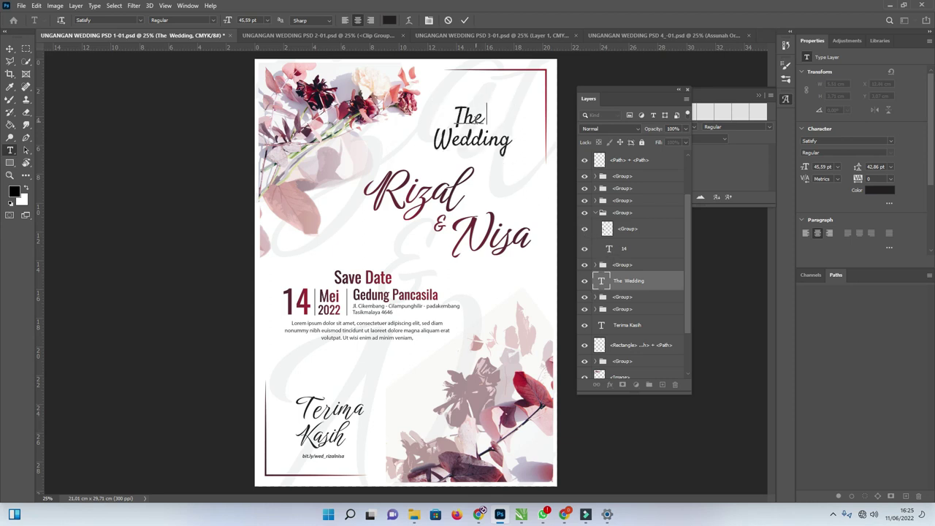
key("ctrl+a")
type("Wa")
key("ctrl+z")
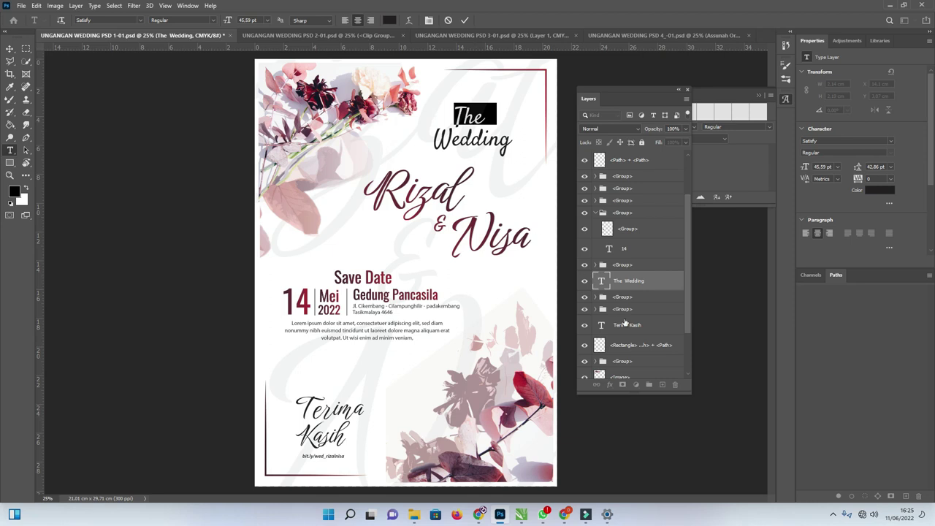
key("ctrl+Return")
key("v")
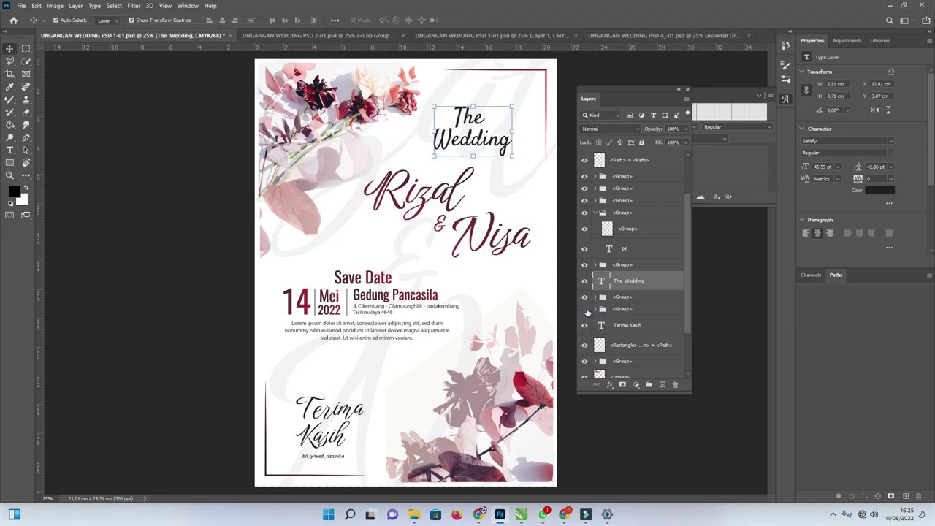
Switch the two groups below the "The Wedding" layer off and on to identify which artwork they hold.
left_click(585, 310)
left_click(583, 299)
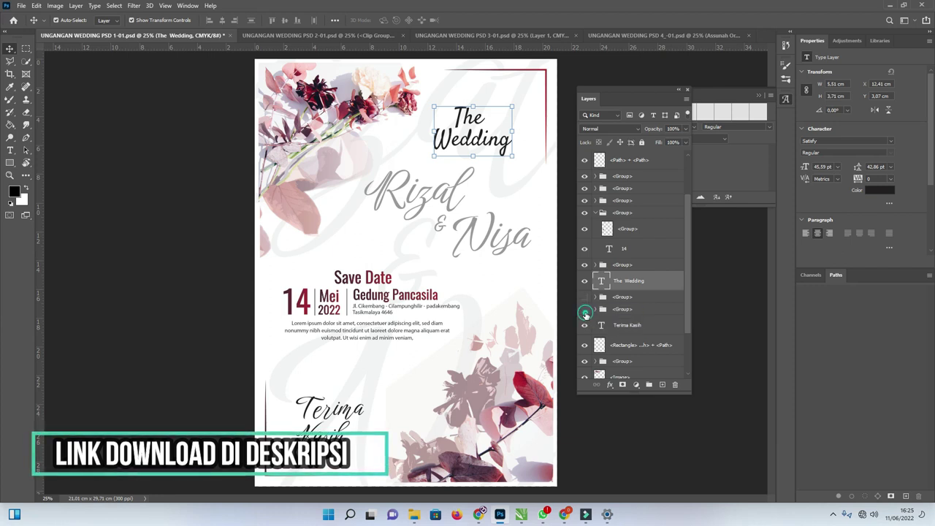
left_click(584, 298)
left_click(584, 300)
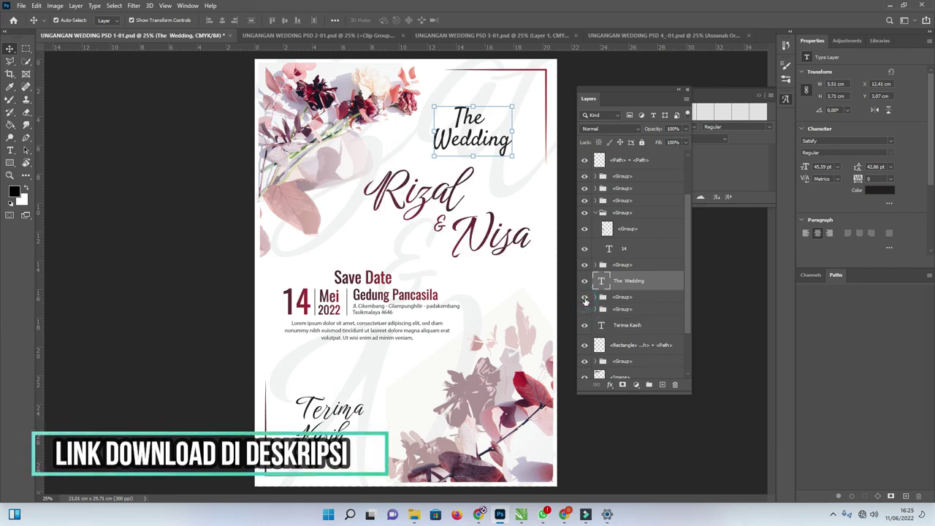
Expand both groups holding the couple's names and select the pixel layer of the lower name on the invitation.
left_click(595, 297)
scroll(644, 327, "down", 3)
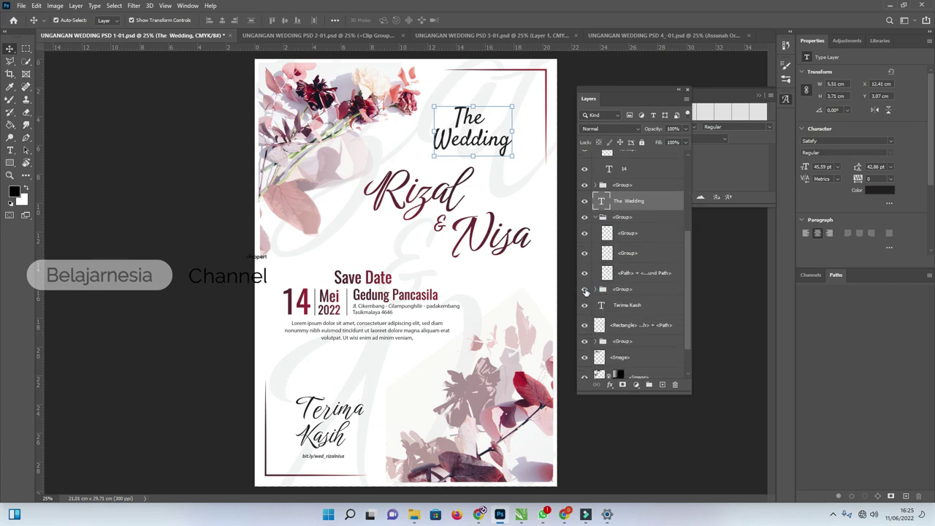
scroll(598, 263, "up", 1)
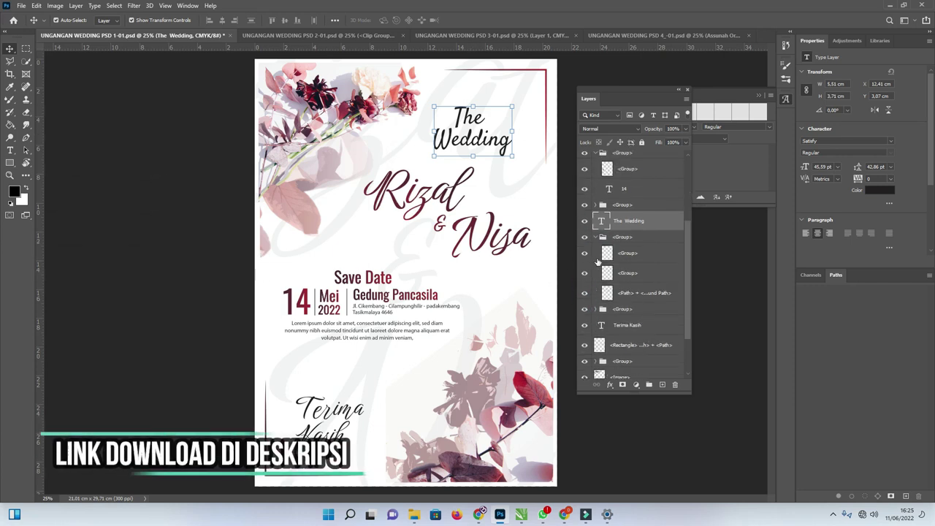
left_click(597, 309)
scroll(597, 300, "down", 2)
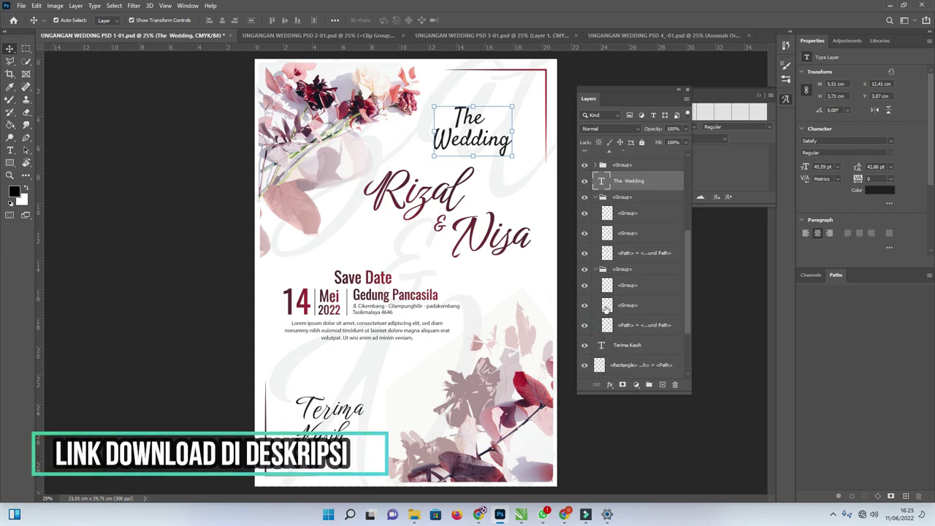
left_click(493, 223)
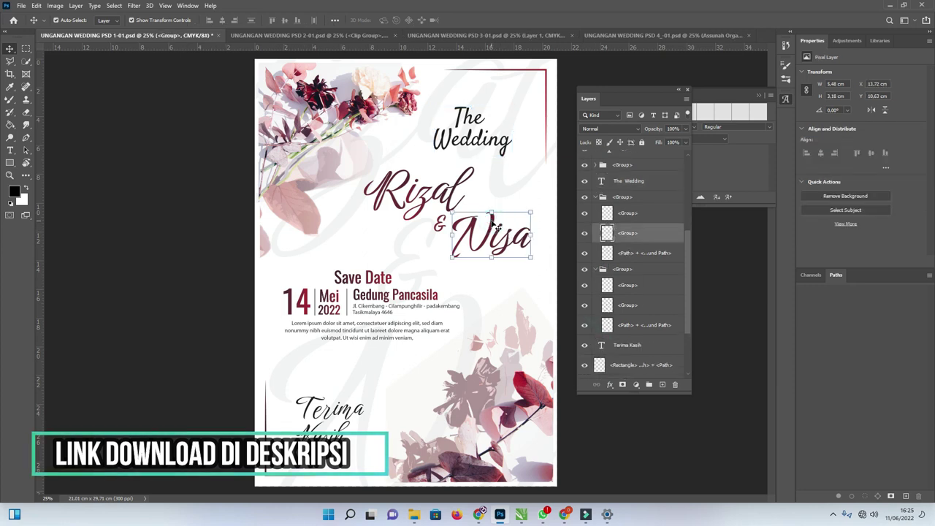
Hide both groups holding the couple's names and select the "The Wedding" text layer.
scroll(590, 246, "up", 3)
left_click(584, 258)
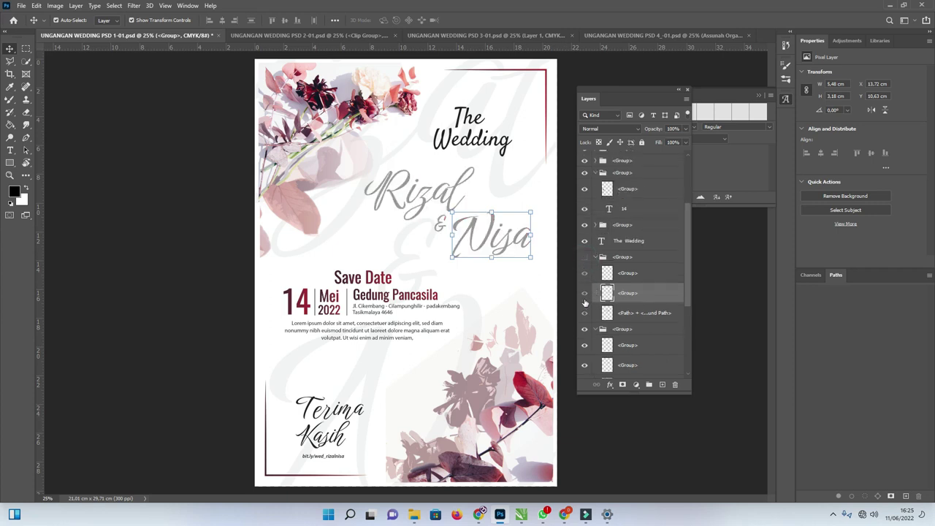
left_click(584, 330)
left_click(502, 147)
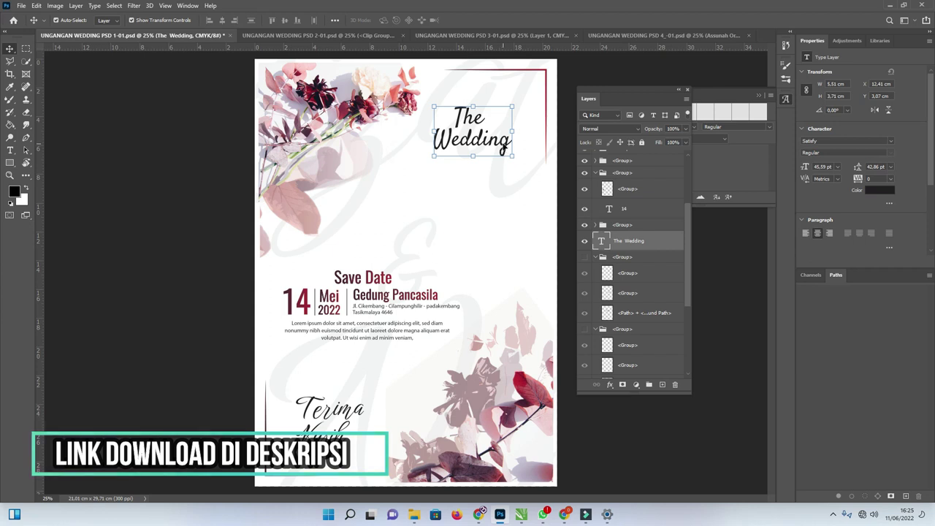
Duplicate the "The Wedding" heading into the empty area above "Save Date" and replace the copy's text with the first partner's name.
left_click_drag(502, 148, 379, 251)
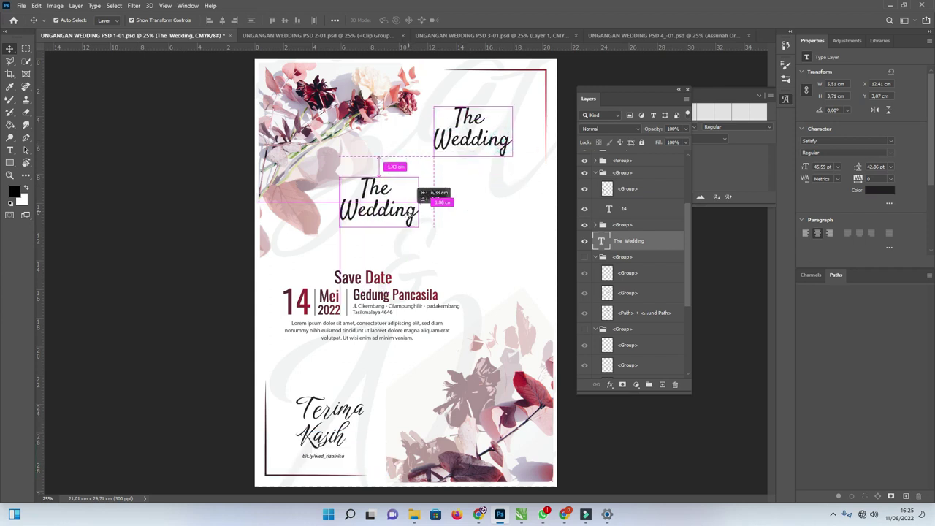
key("t")
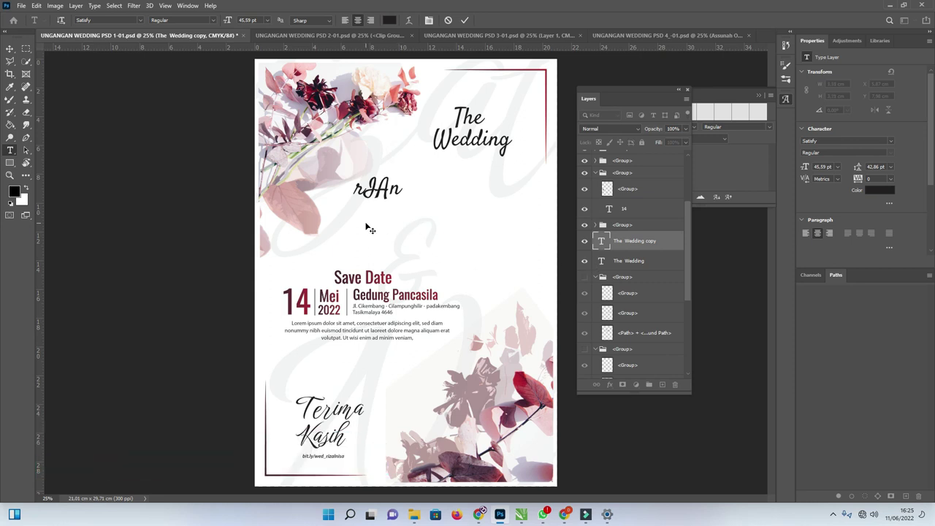
key("BackSpace")
type("N")
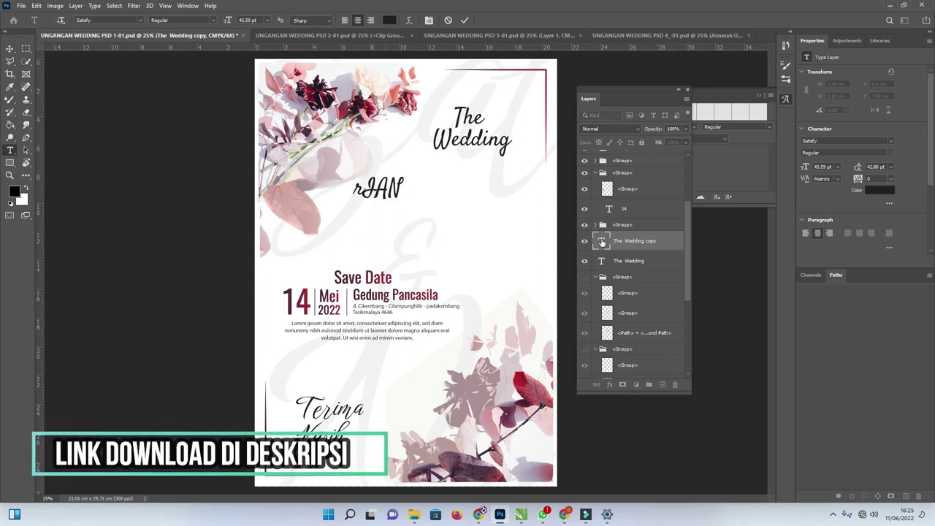
key("BackSpace")
key("BackSpace")
key("BackSpace")
key("BackSpace")
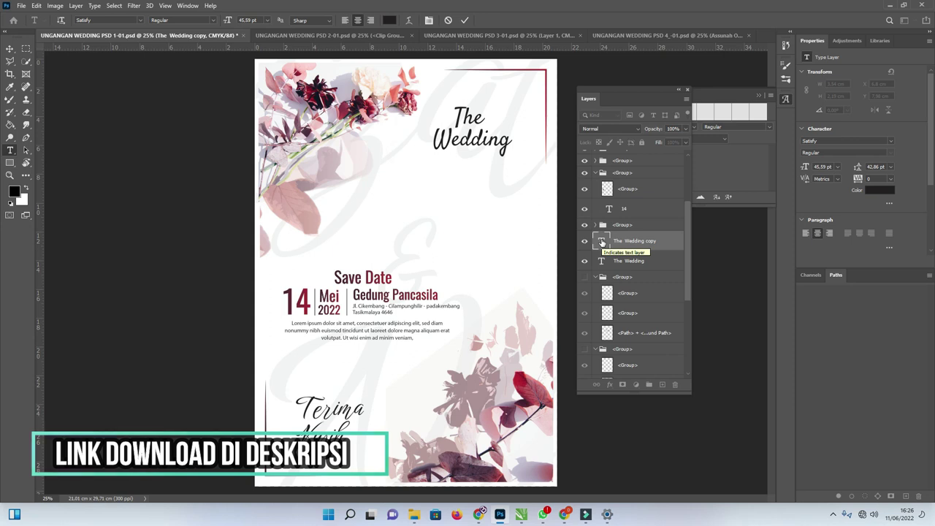
type("Rian")
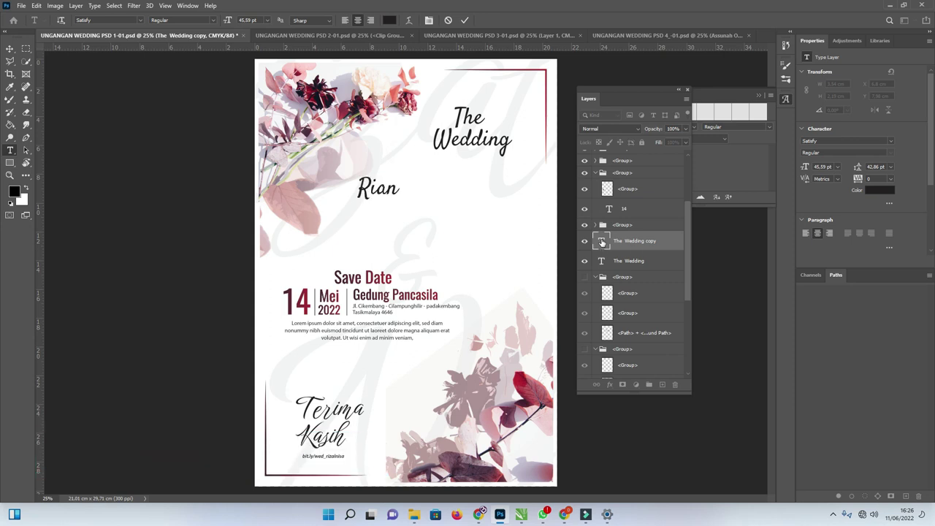
Scale the new name text up to about 179% and apply the transform.
left_click(9, 48)
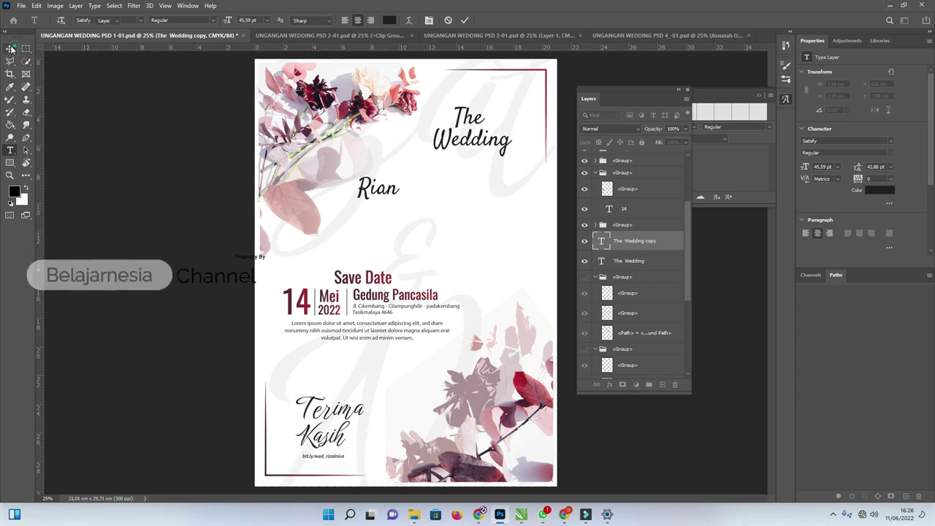
mouse_move(400, 198)
left_mouse_down()
mouse_move(433, 217)
mouse_move(389, 205)
left_mouse_up()
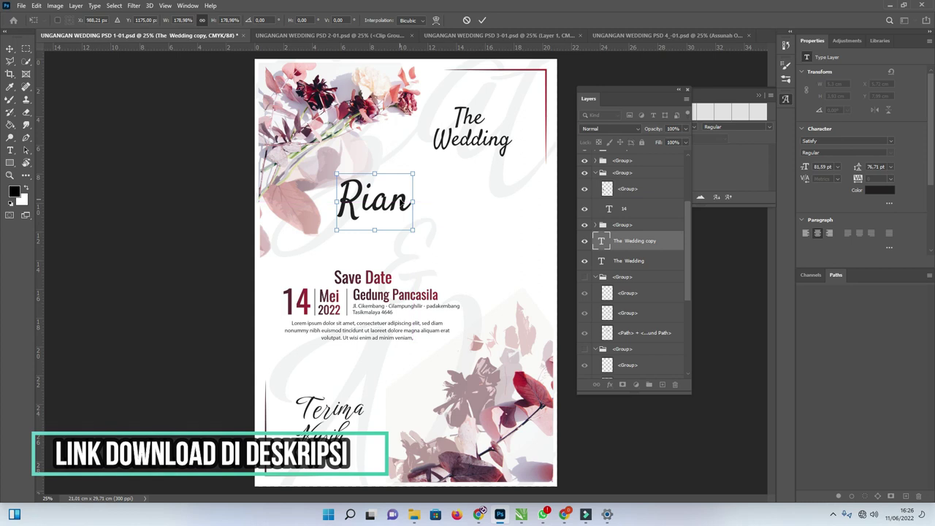
key("Return")
Open the layer style settings of the enlarged name and enable Gradient Overlay.
right_click(660, 246)
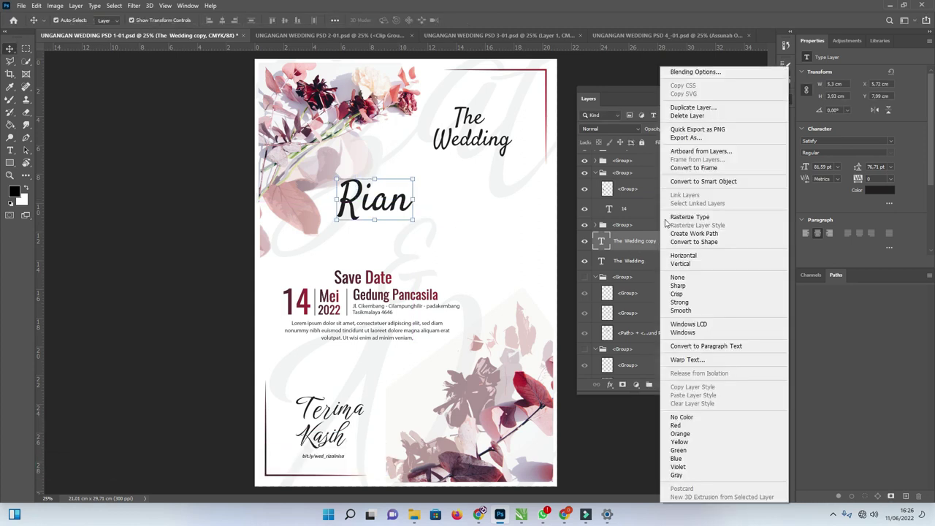
left_click(686, 71)
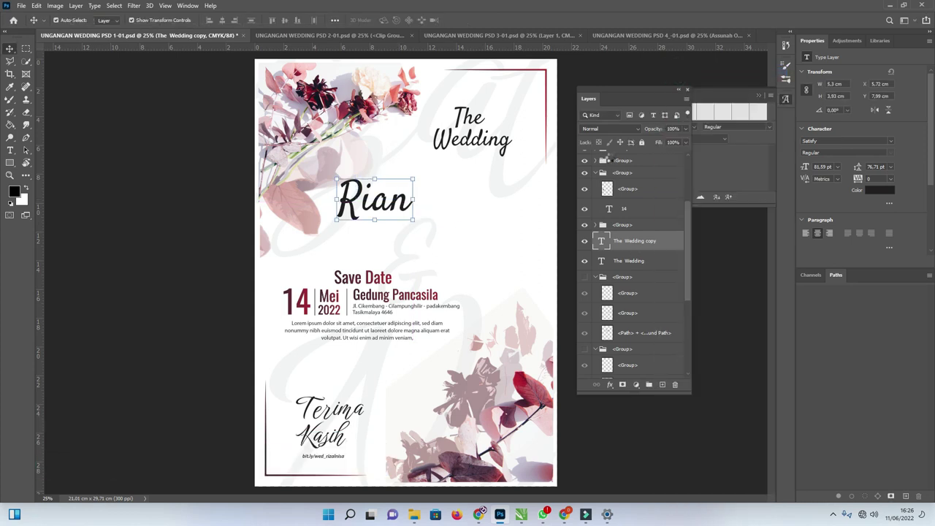
left_click_drag(534, 81, 746, 88)
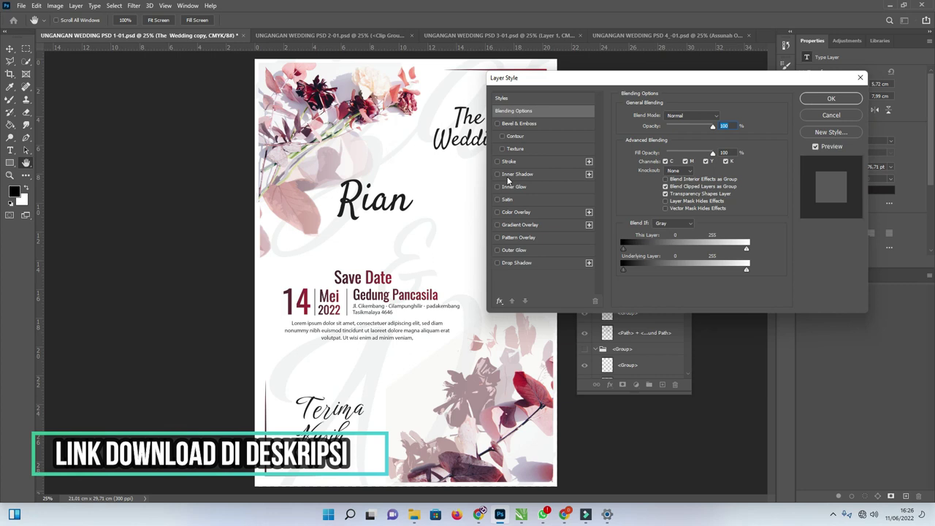
left_click(496, 225)
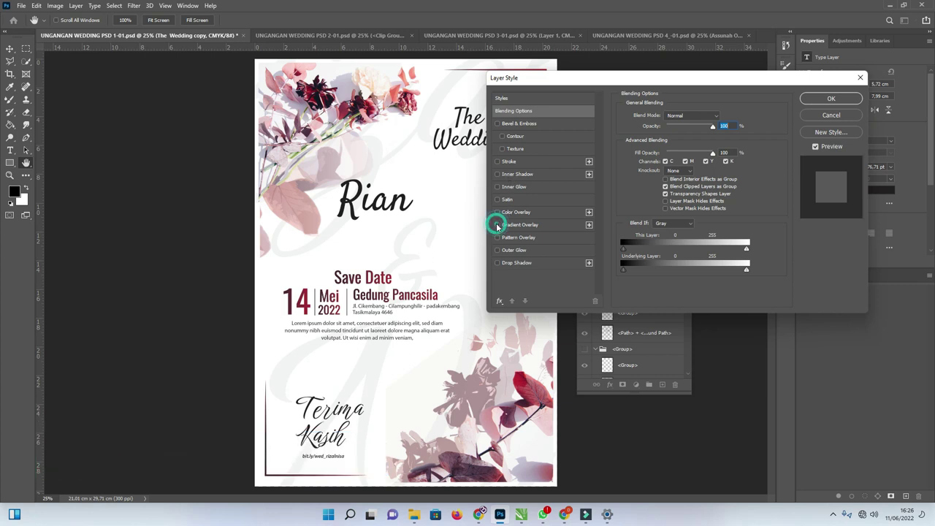
left_click(568, 230)
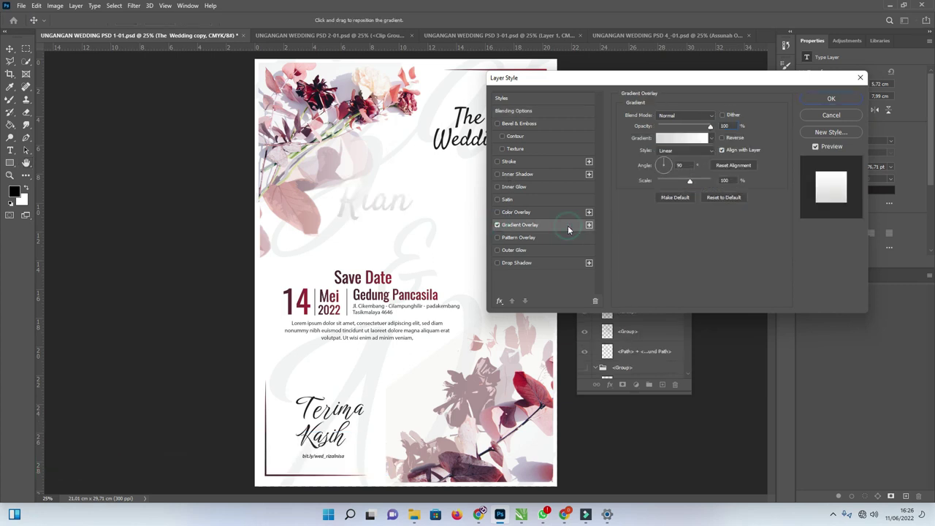
Apply the Red_02 preset from the Reds group to the name's gradient overlay.
left_click(699, 142)
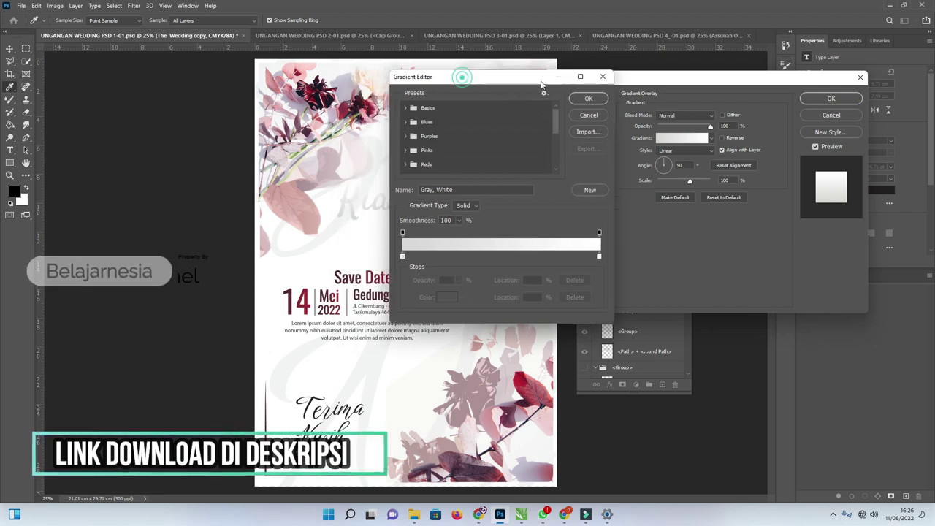
left_click_drag(463, 75, 671, 77)
left_click(567, 109)
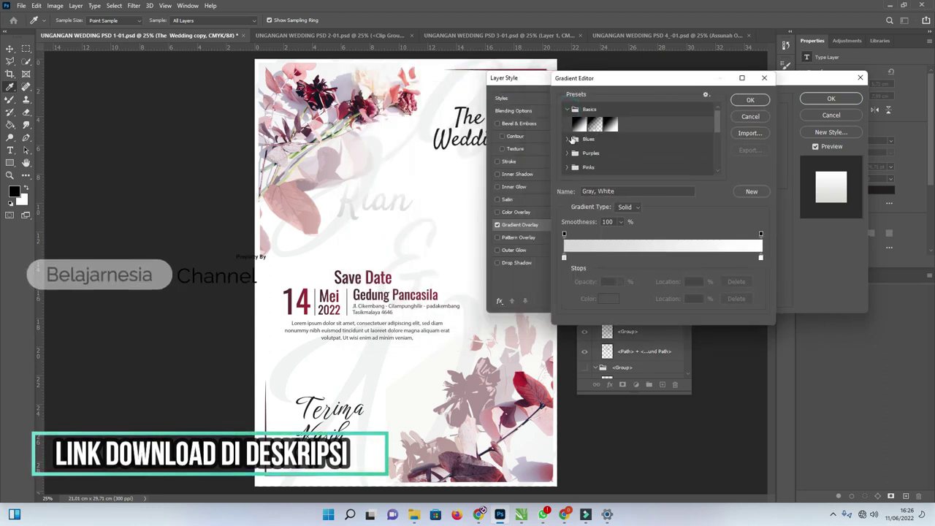
left_click(567, 138)
scroll(568, 136, "down", 6)
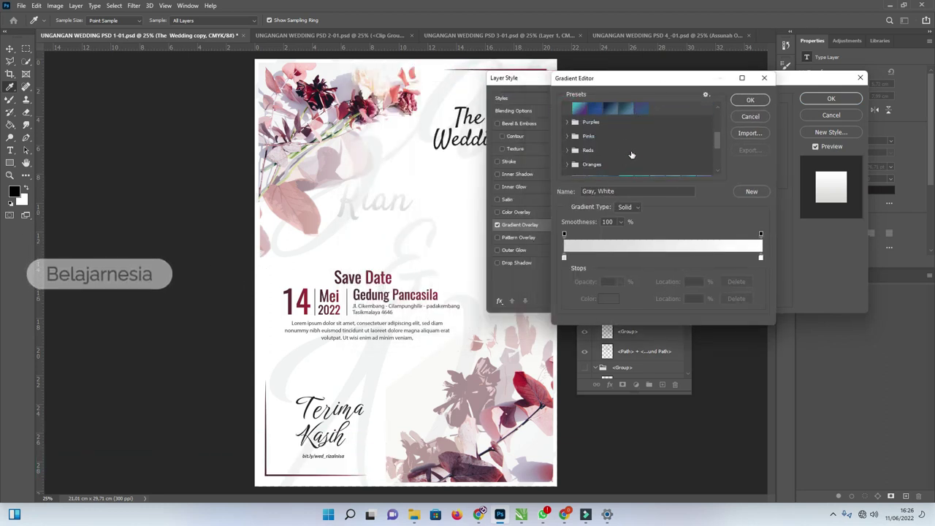
scroll(572, 132, "down", 3)
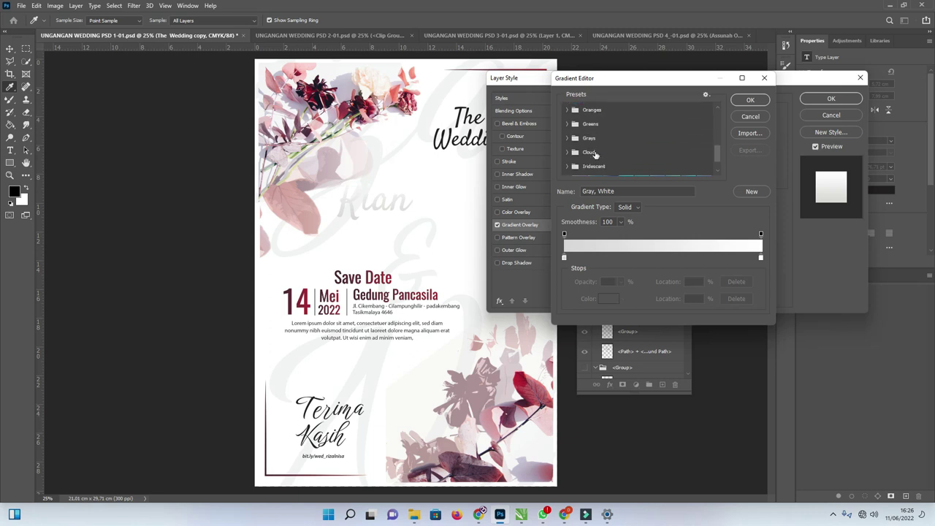
scroll(595, 153, "down", 2)
left_click_drag(716, 162, 715, 146)
left_click(567, 126)
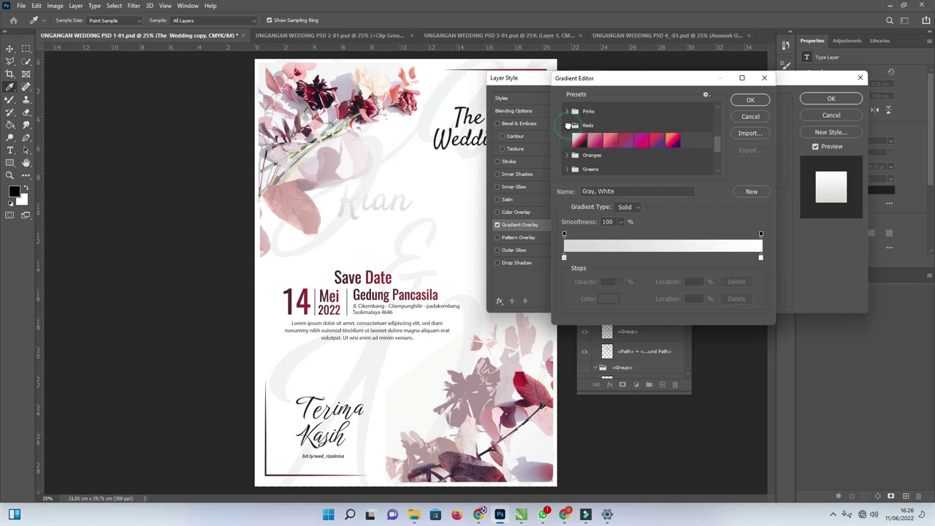
left_click(595, 139)
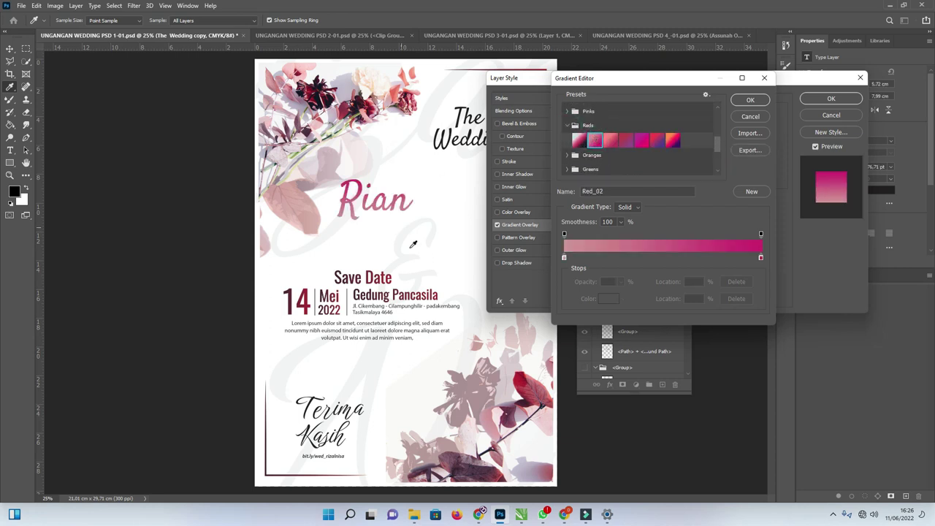
Change the gradient's end colour stop at location 100% to the red c8232b.
double_click(761, 258)
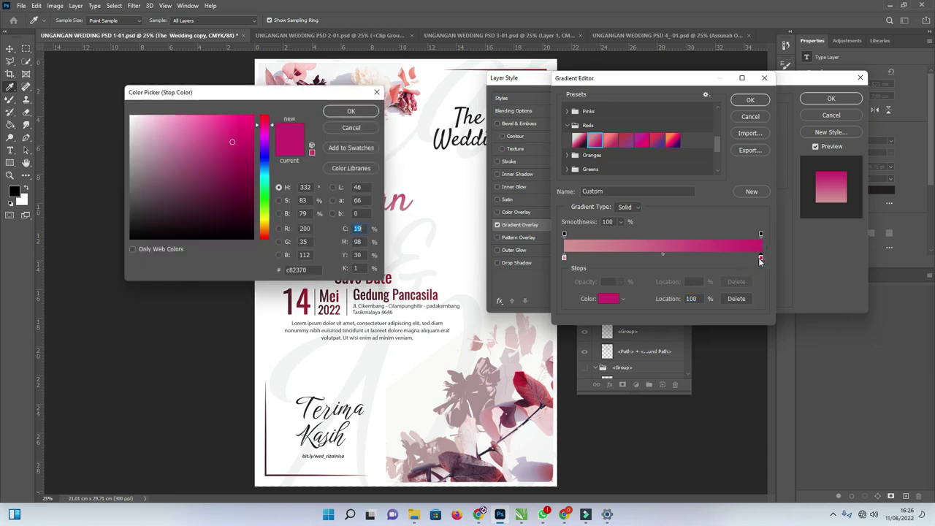
left_click_drag(285, 99, 649, 154)
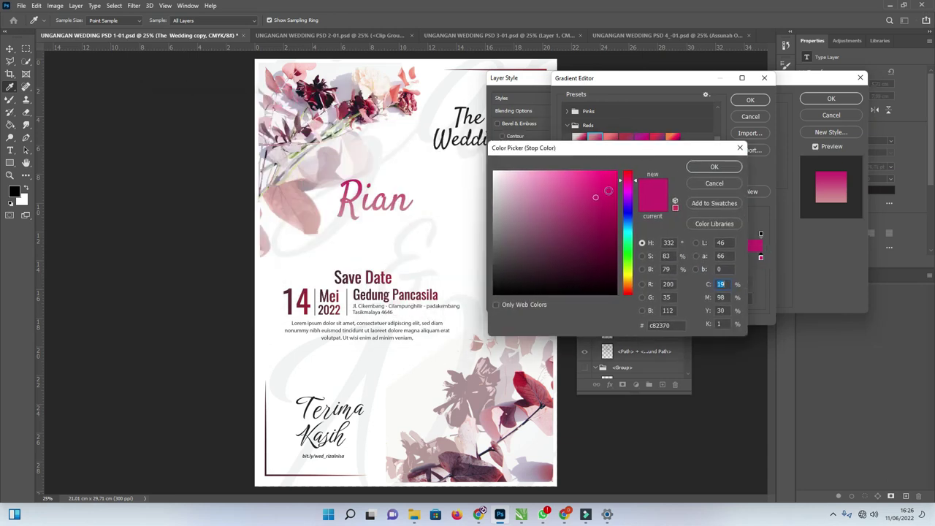
left_click_drag(633, 187, 633, 175)
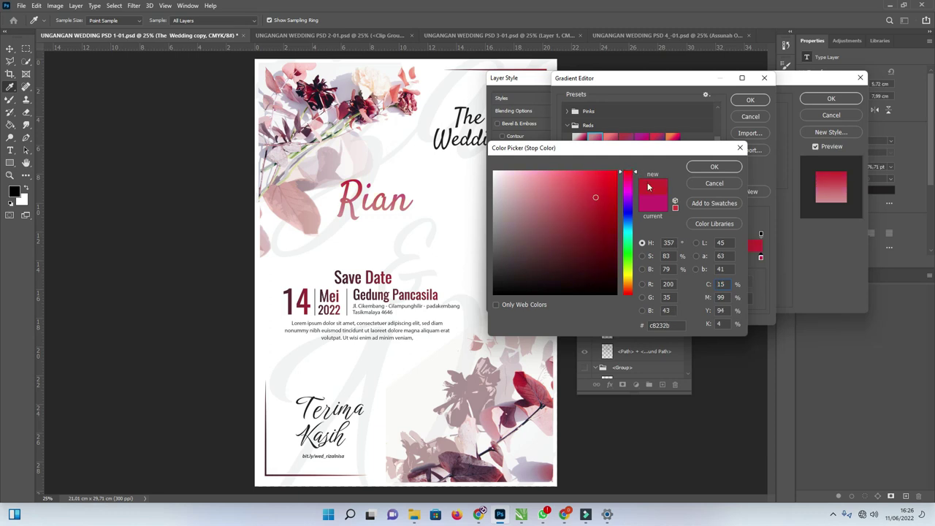
left_click(714, 167)
Change the gradient's start colour stop to the dark red 460000 and apply the layer style.
double_click(564, 258)
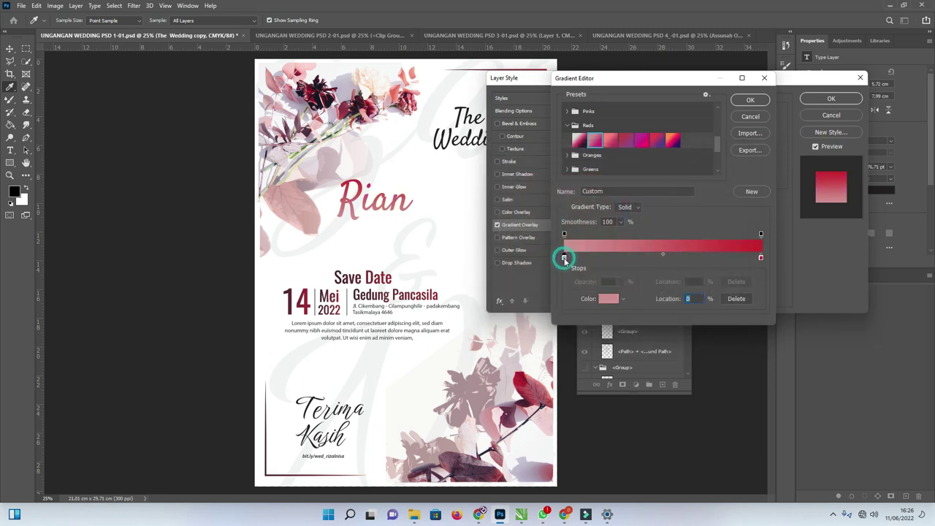
left_click_drag(568, 231, 616, 261)
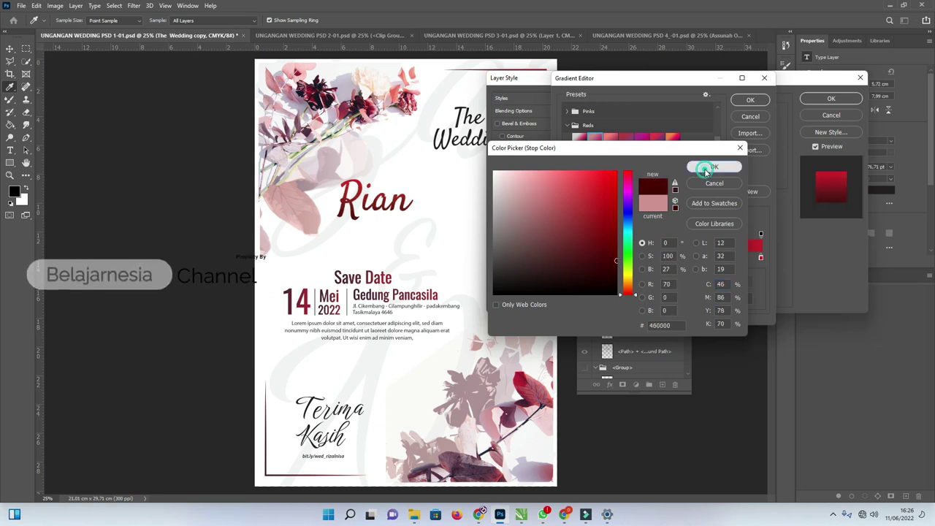
left_click(703, 167)
left_click_drag(611, 87, 559, 87)
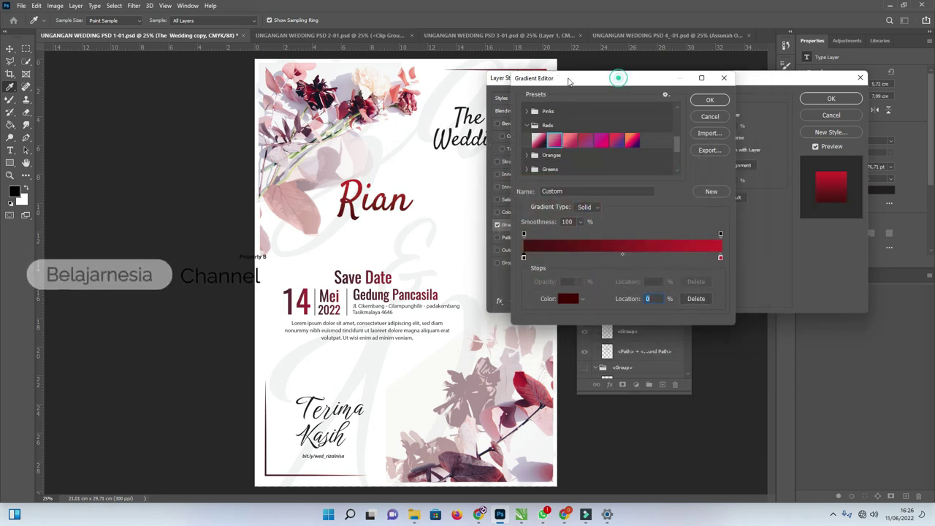
left_click(700, 100)
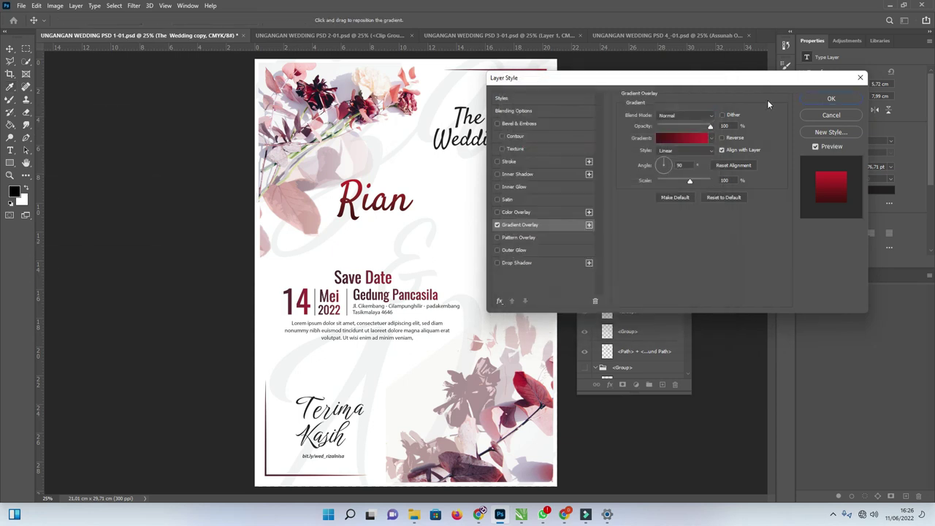
left_click(835, 100)
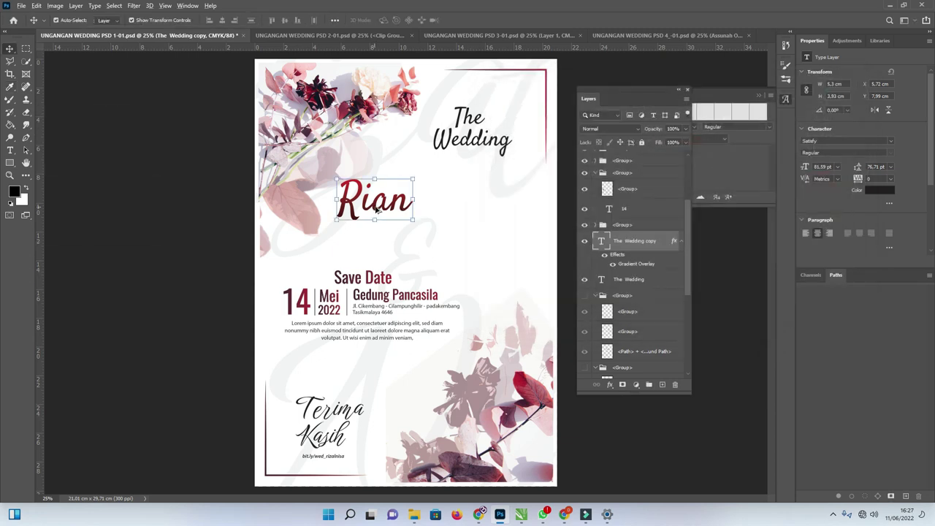
Duplicate the gradient name diagonally below the original and replace the copy's text with the second partner's name.
left_click_drag(379, 207, 469, 245)
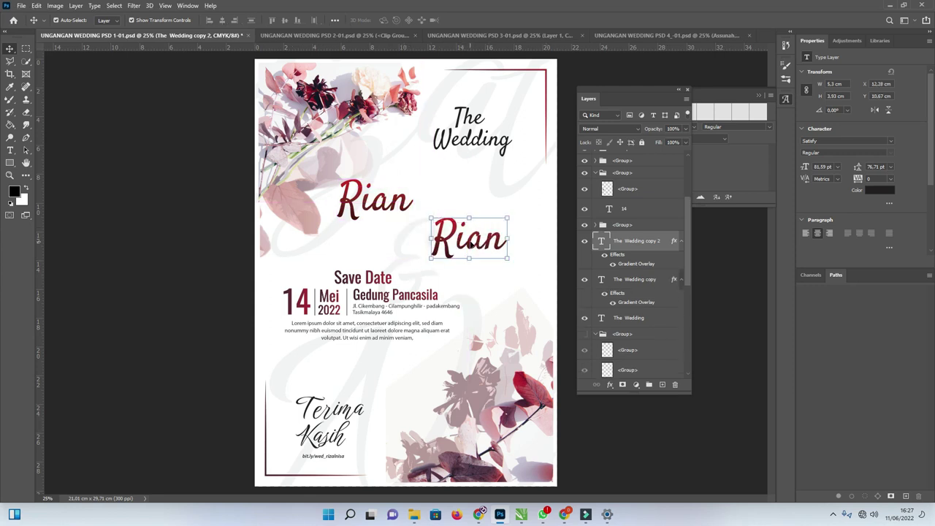
double_click(470, 241)
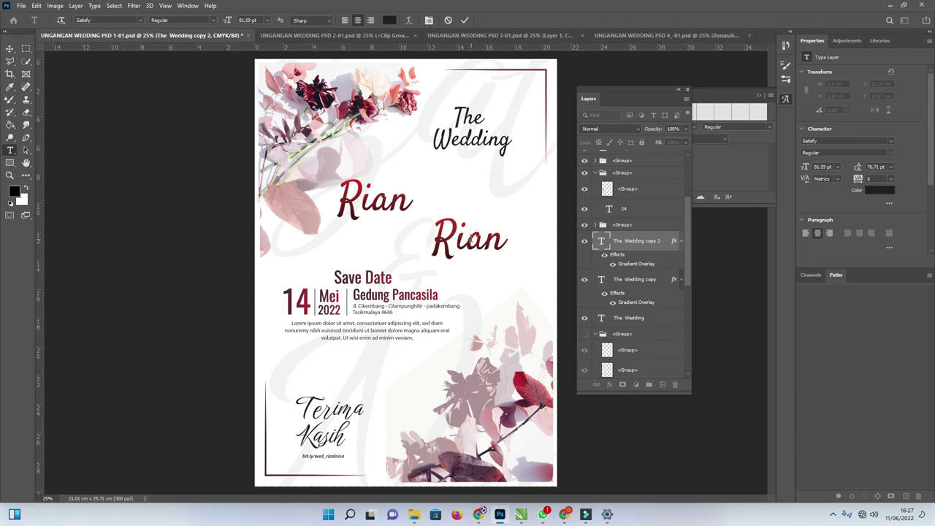
type("Devi")
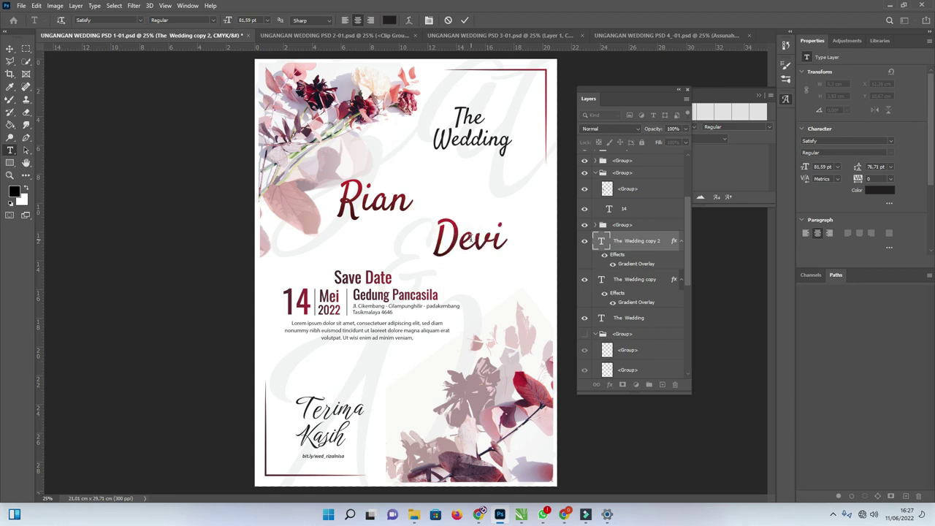
left_click(10, 47)
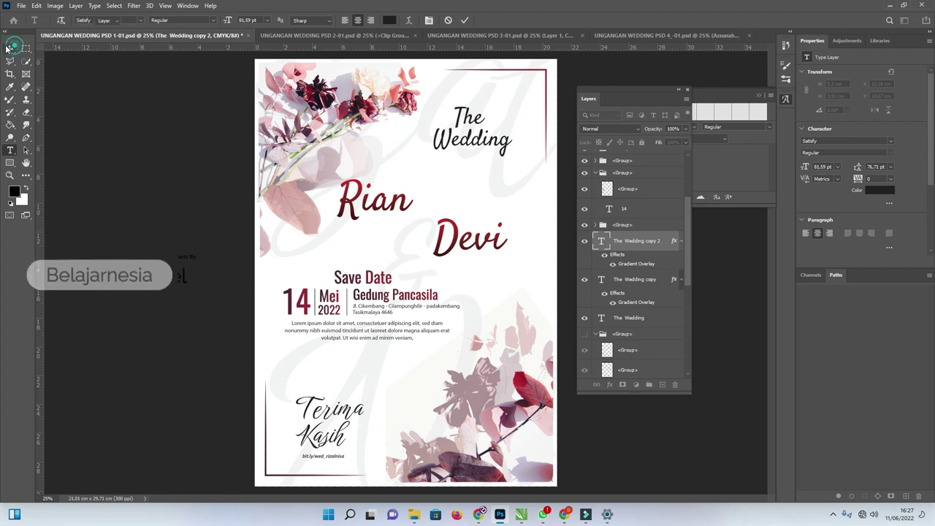
Hide the two pixel layers holding the large pale background initials.
left_click(523, 114)
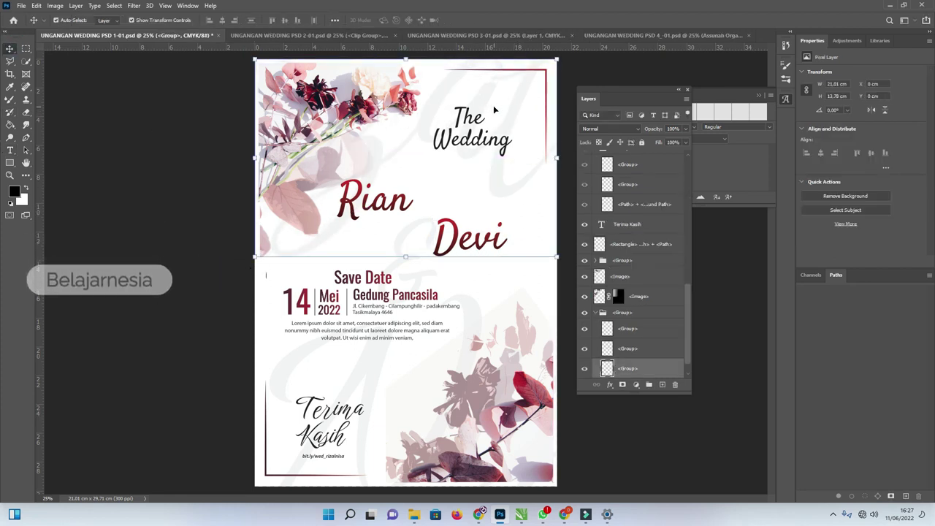
left_click(583, 369)
left_click(584, 348)
scroll(435, 207, "down", 3)
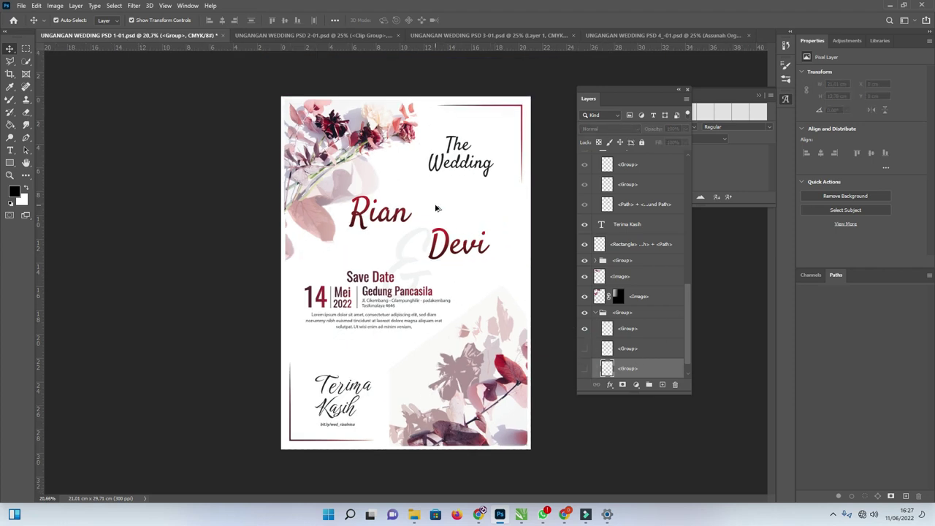
Move the second partner's name closer beneath the first name, then duplicate both gradient name layers.
left_click_drag(450, 250, 401, 252)
left_click(390, 219, "shift")
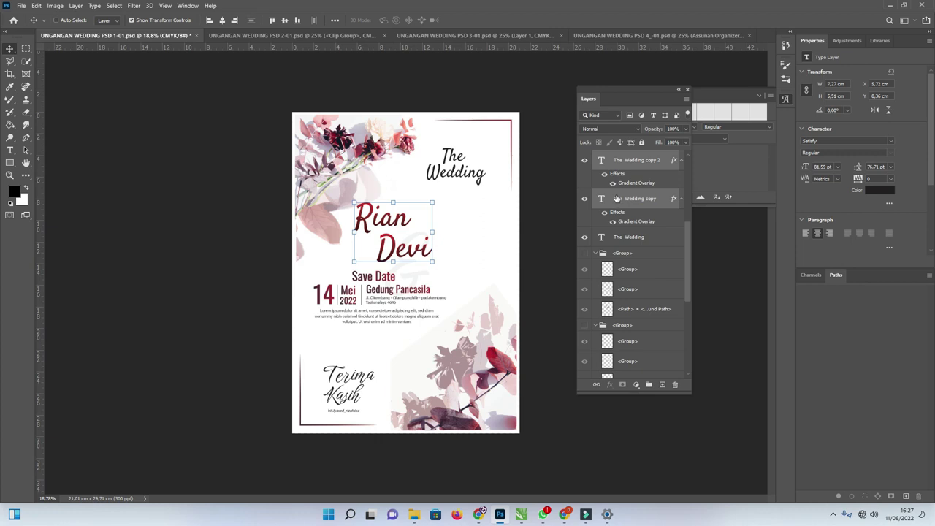
key("ctrl+j")
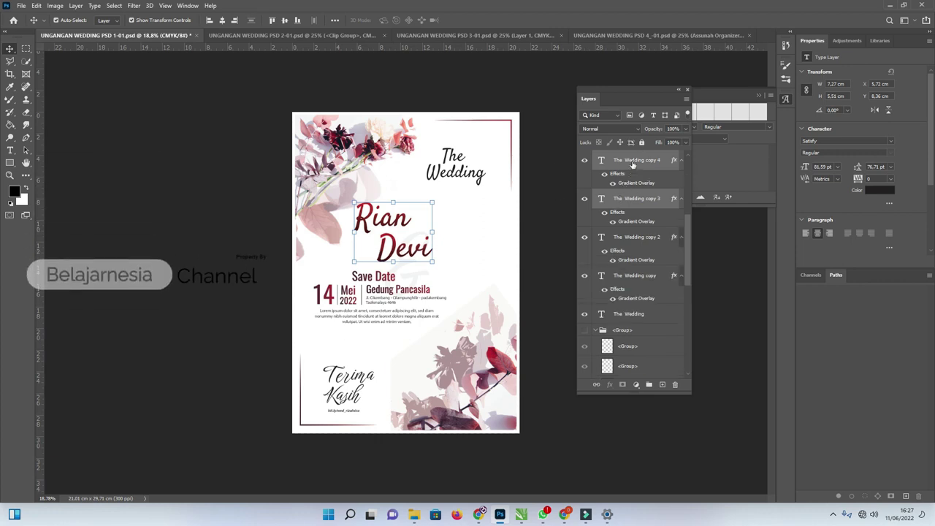
Clear the gradient overlay layer style from both duplicated name layers.
right_click(633, 164)
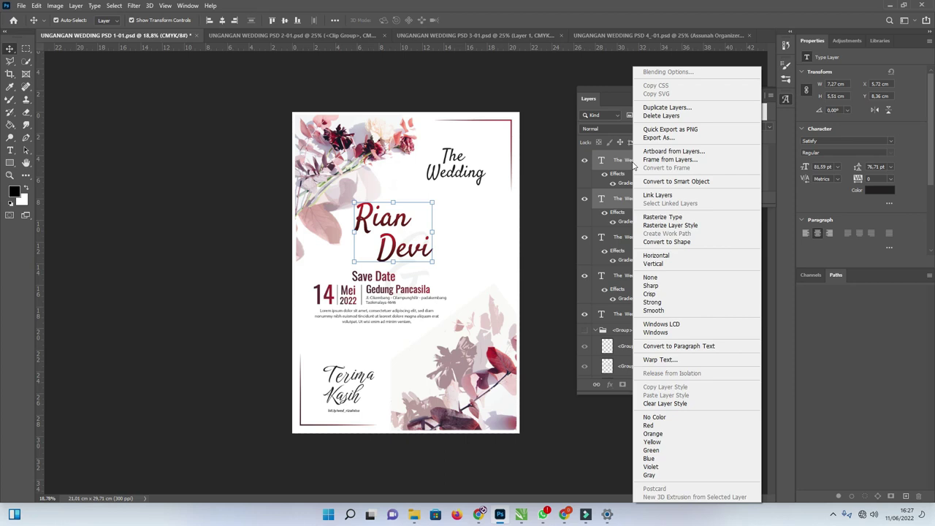
left_click(598, 167)
left_click(604, 174)
left_click(610, 184)
left_click(604, 174)
left_click(619, 165)
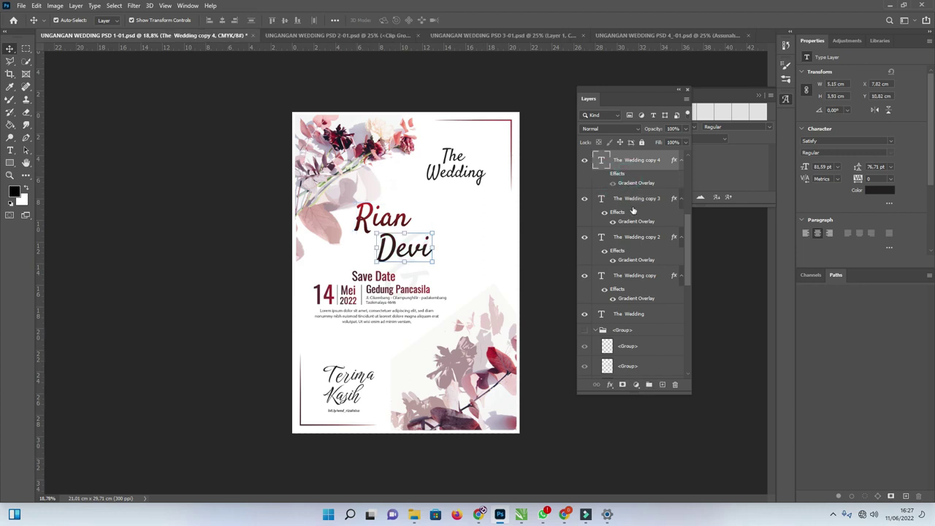
right_click(639, 163)
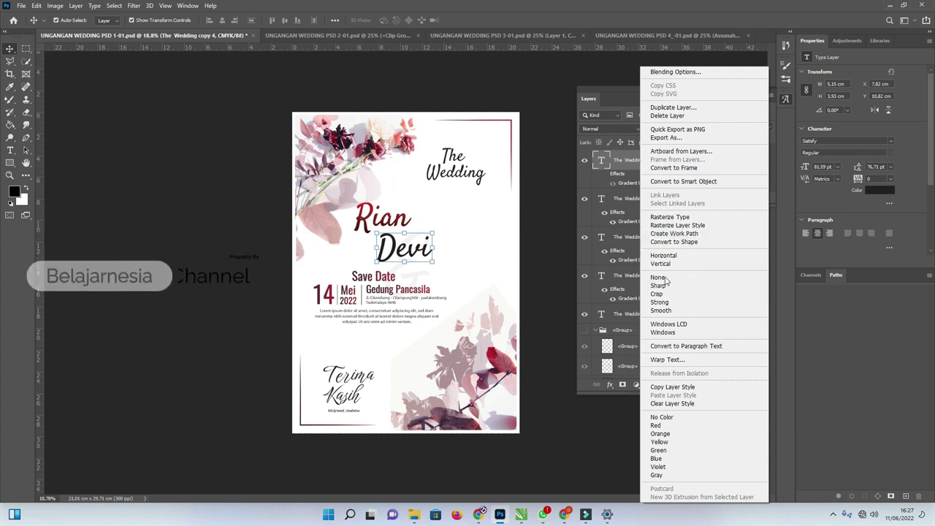
left_click(688, 403)
left_click(641, 183)
right_click(641, 183)
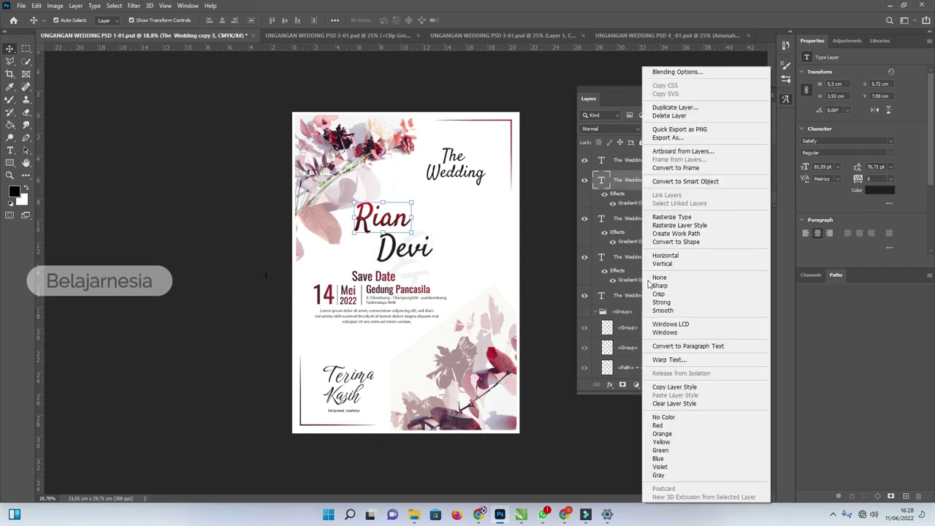
left_click(688, 403)
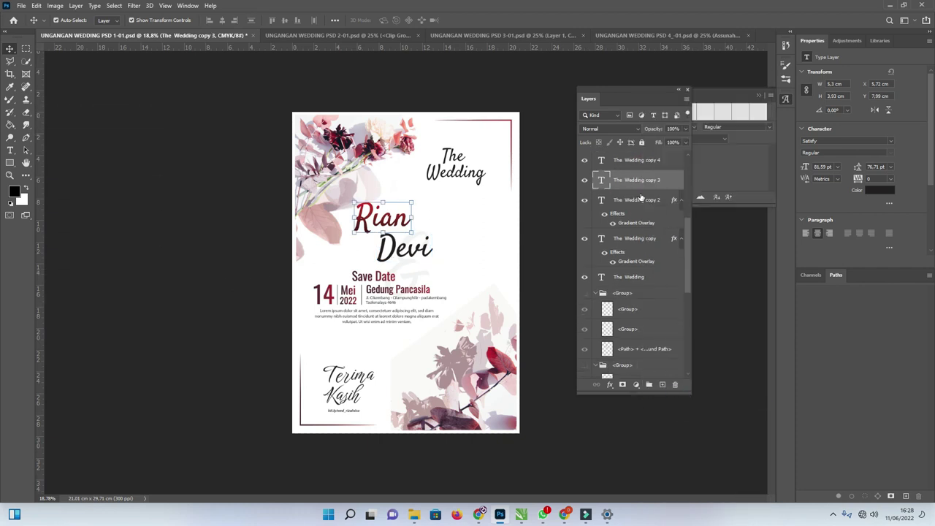
Set the foreground colour to a light grey and recolour the duplicated first partner's name with it.
left_click(602, 162)
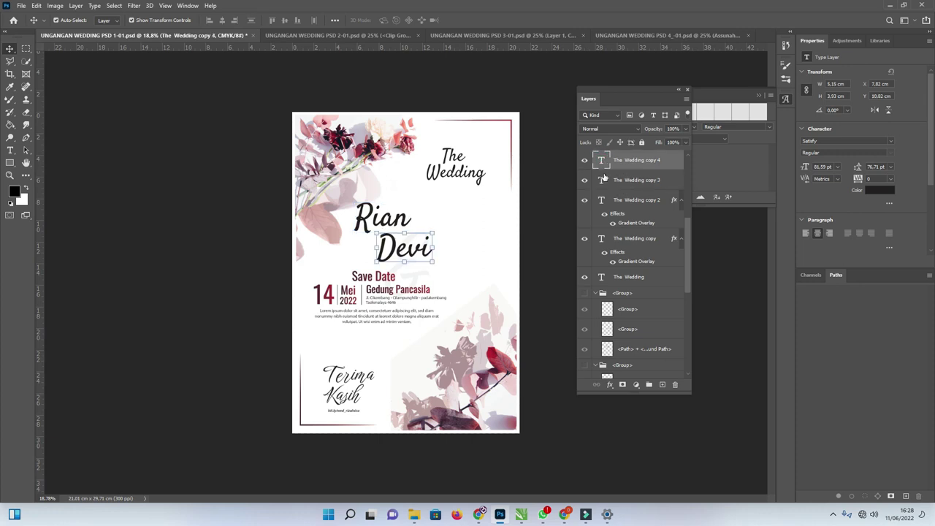
left_click(602, 182, "shift")
left_click(15, 192)
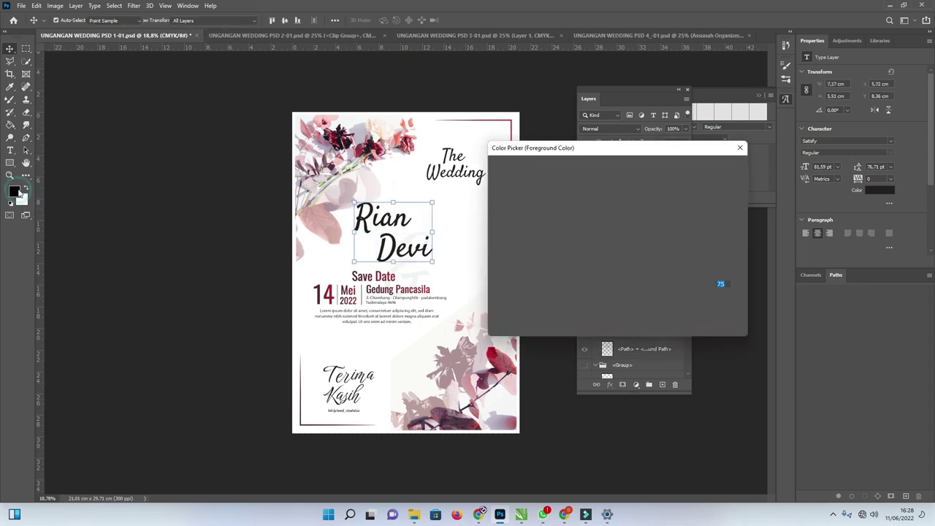
mouse_move(521, 229)
left_mouse_down()
mouse_move(501, 224)
mouse_move(488, 182)
left_mouse_up()
left_click(725, 170)
double_click(382, 220)
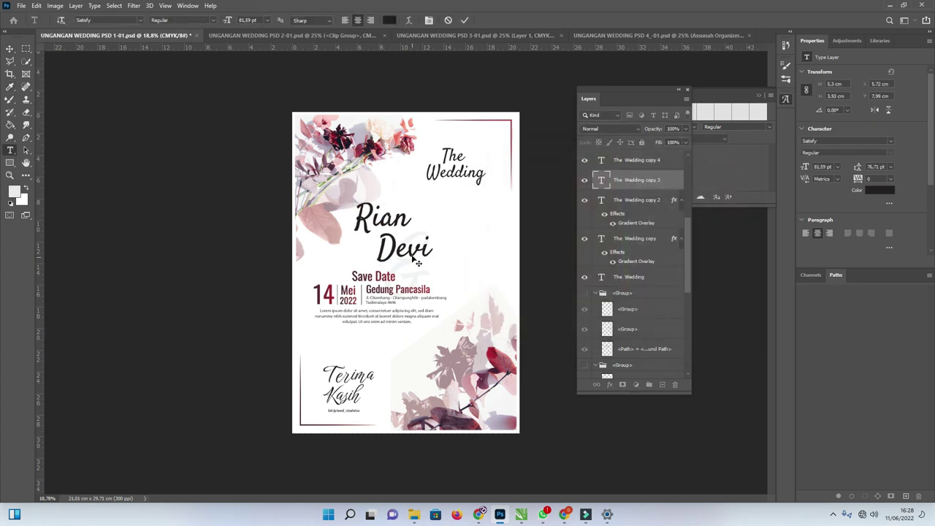
left_click(26, 189)
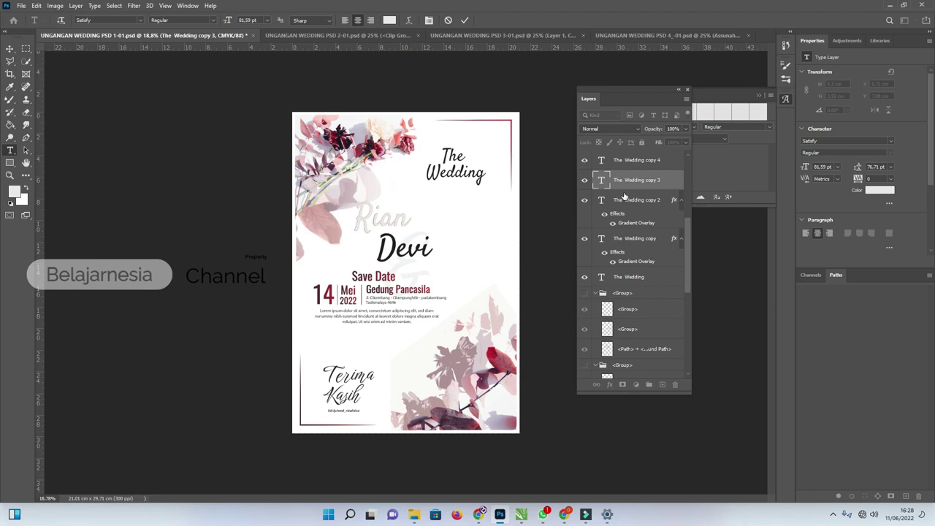
Try to recolour the second partner's name light grey on the original gradient-styled text layer.
left_click(601, 201)
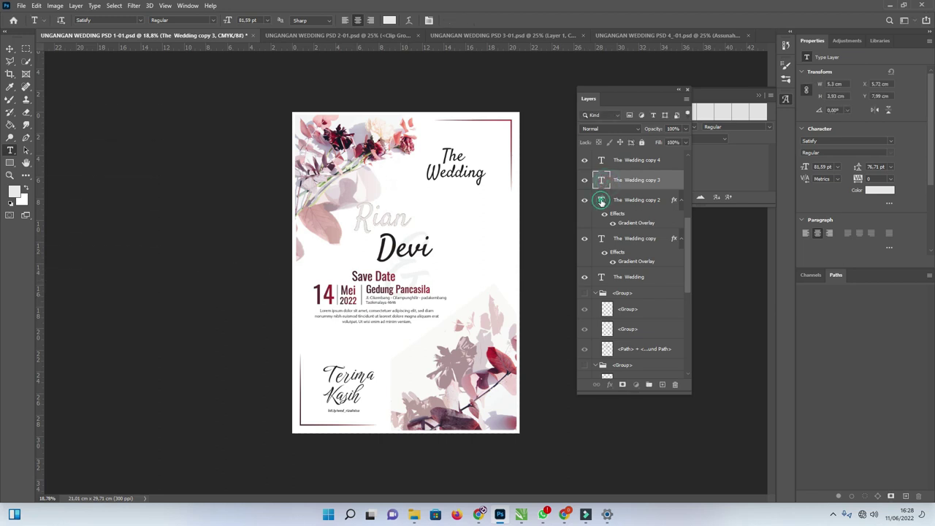
double_click(601, 201)
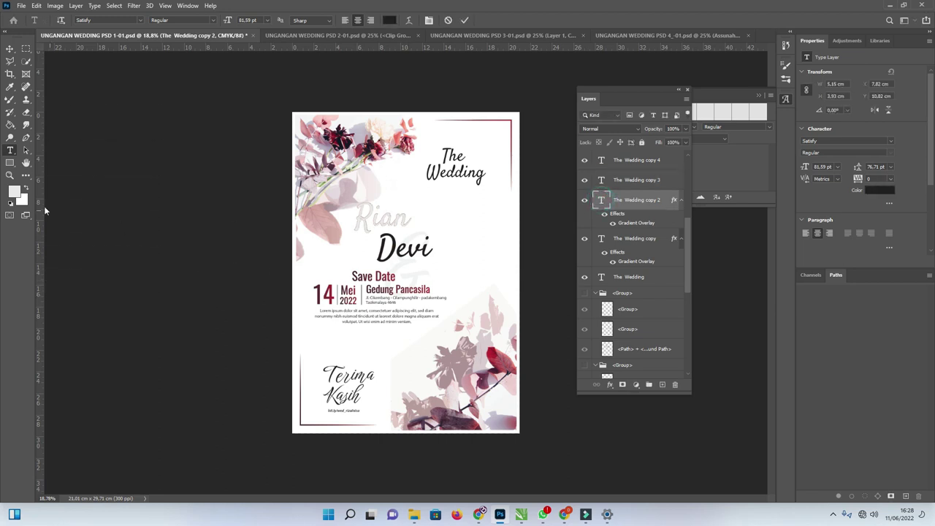
left_click(26, 189)
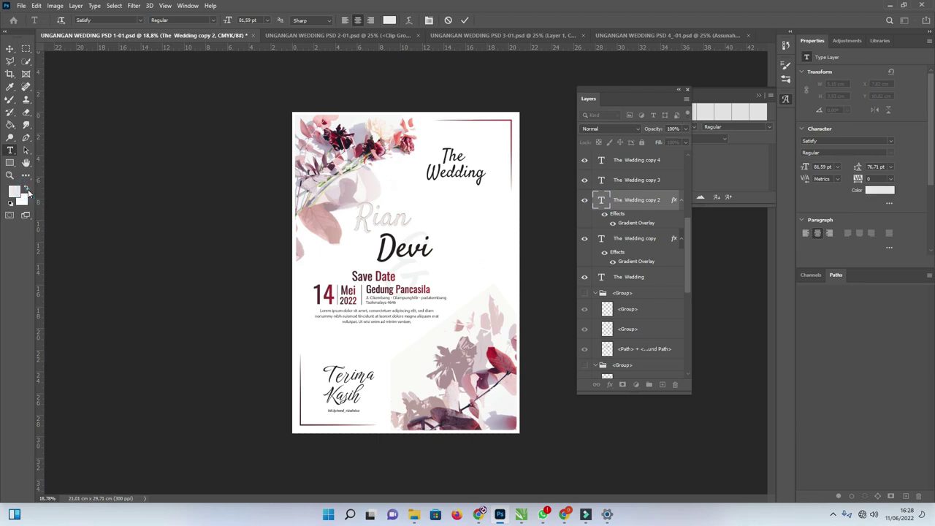
left_click(396, 252)
left_click(27, 189)
left_click(26, 188)
left_click(123, 143)
Recolour the duplicated second partner's name without layer style to the same light grey.
key("v")
left_click(404, 248)
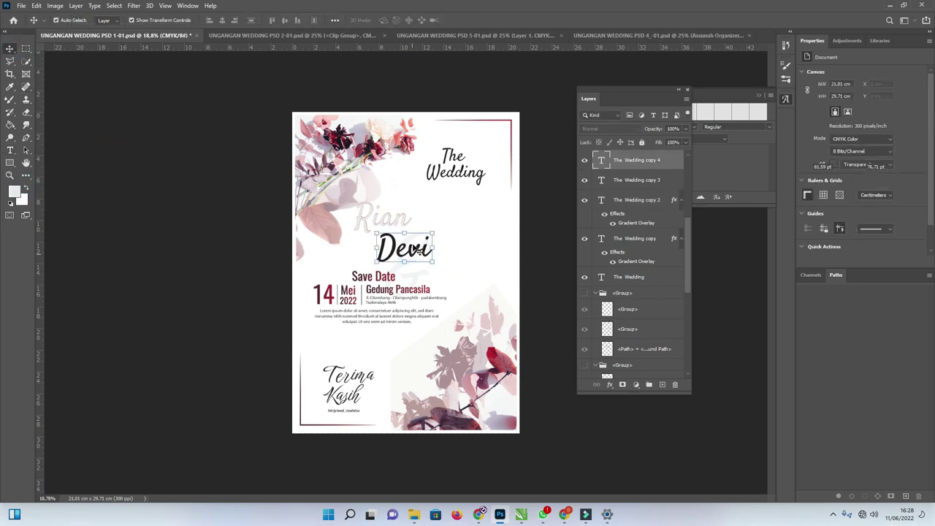
scroll(413, 247, "up", 3)
scroll(413, 247, "up", 3)
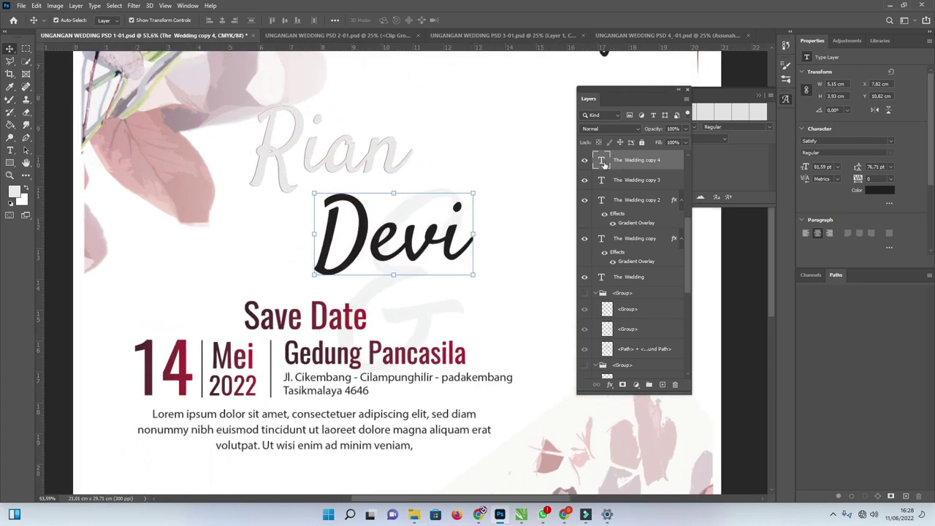
double_click(599, 164)
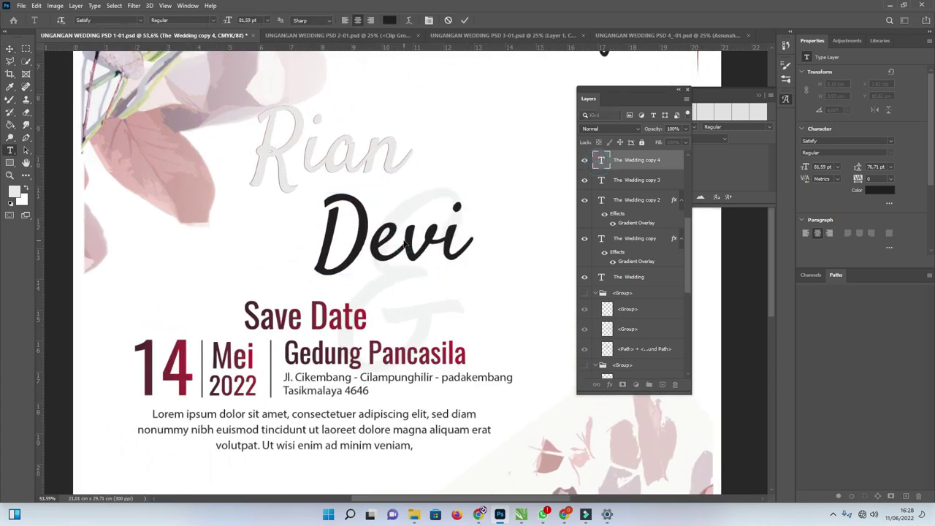
left_click(24, 188)
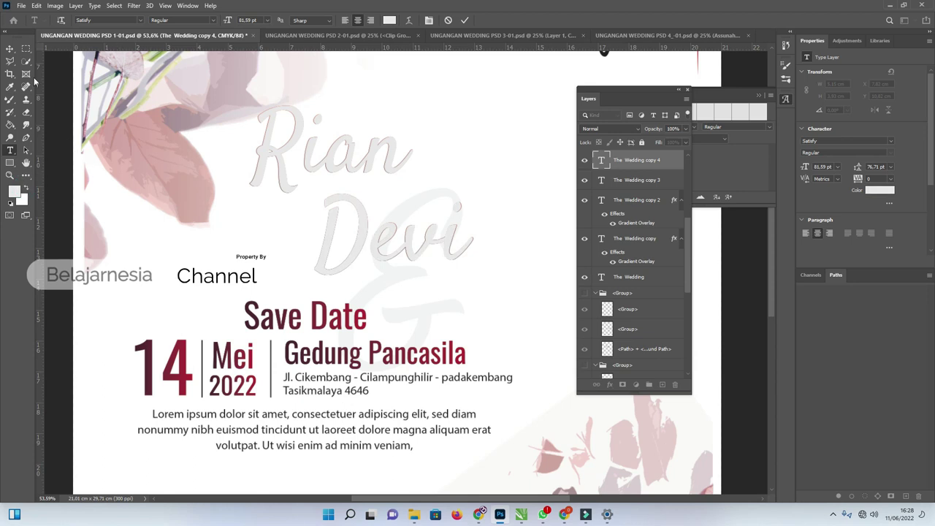
left_click(10, 48)
scroll(486, 222, "down", 2)
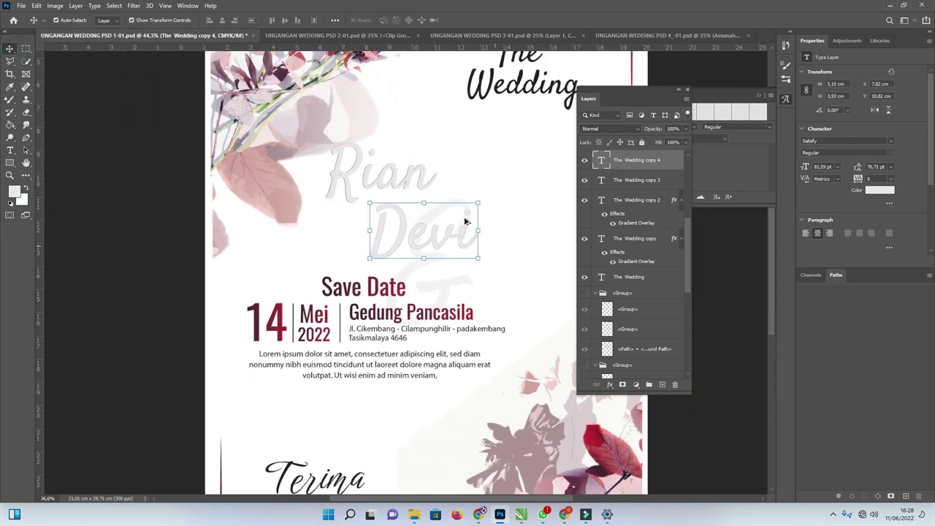
scroll(465, 220, "down", 3)
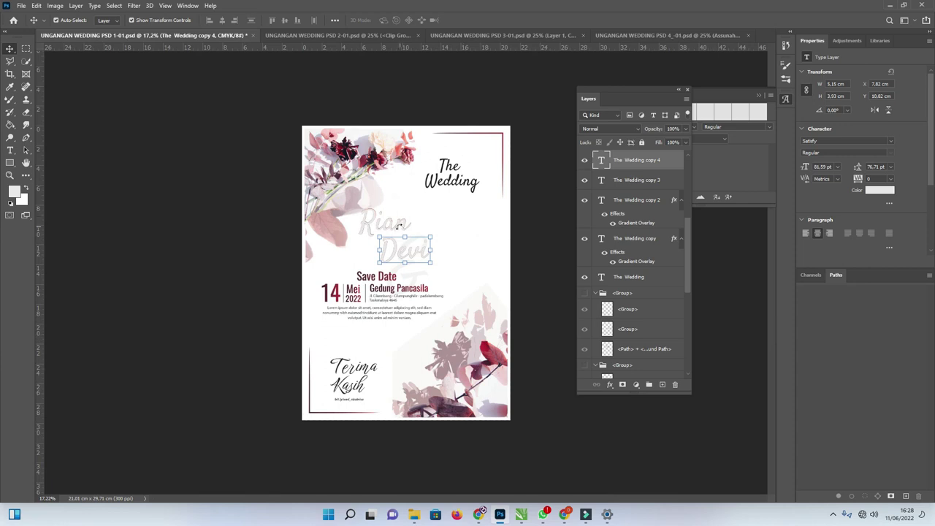
Scale both light grey names together to about 35 × 36 cm and position them across the whole page.
left_click(403, 229, "shift")
left_click_drag(428, 263, 569, 413)
left_click_drag(469, 333, 513, 360)
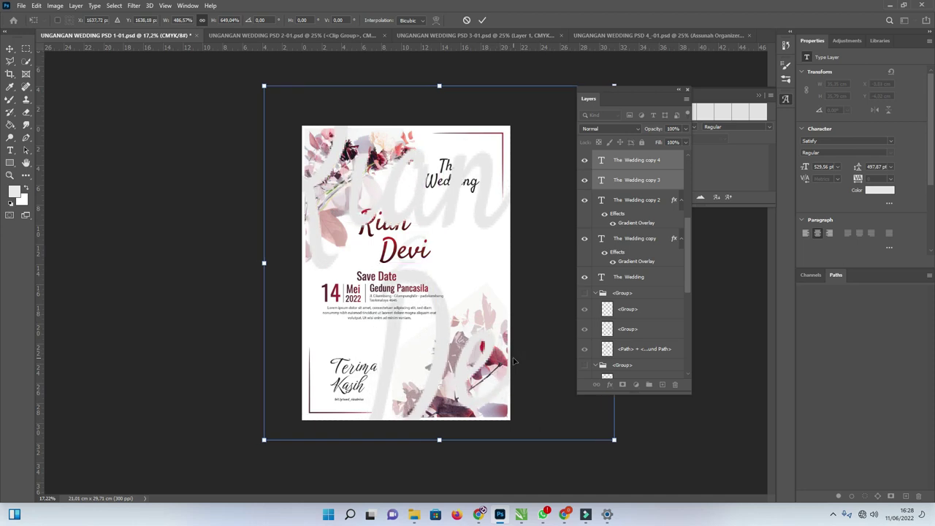
key("Return")
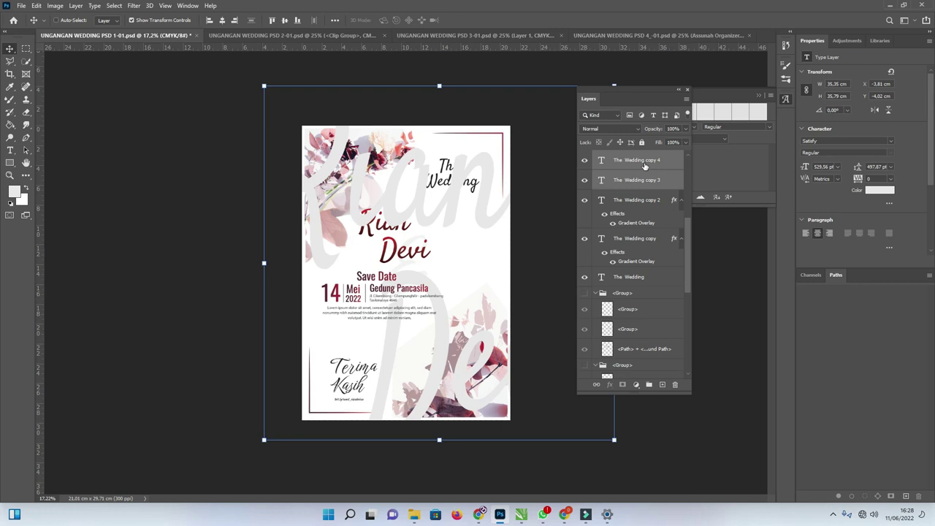
Group the two large grey names and place the group directly above the white background path layer.
key("ctrl+g")
left_click_drag(646, 161, 663, 365)
scroll(668, 303, "down", 5)
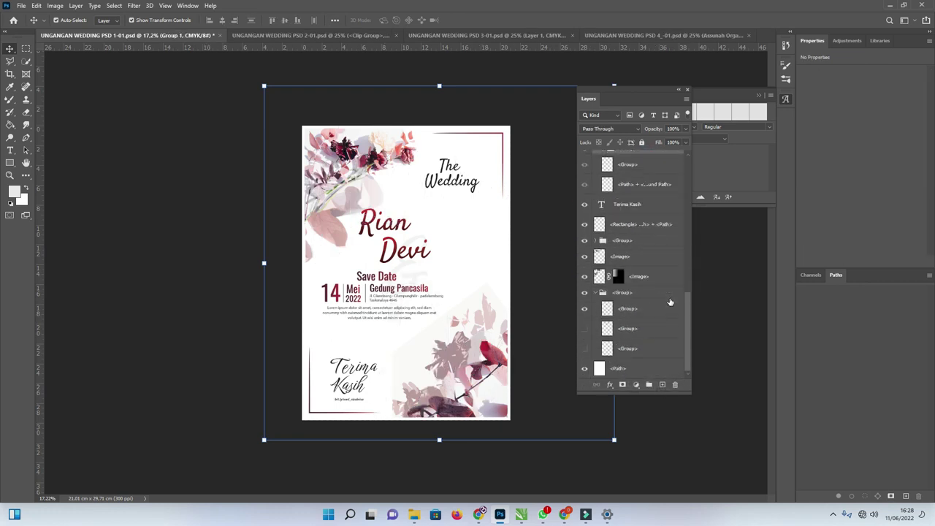
scroll(659, 169, "up", 2)
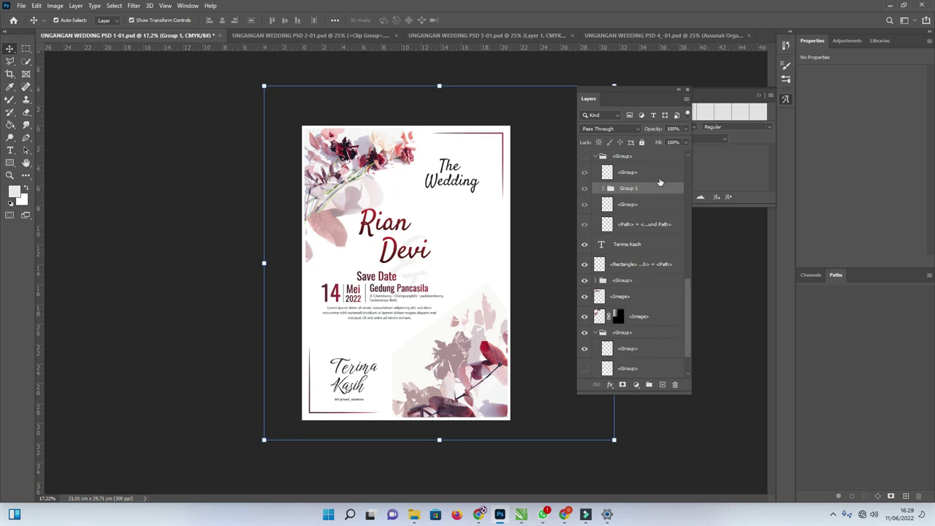
scroll(659, 182, "down", 3)
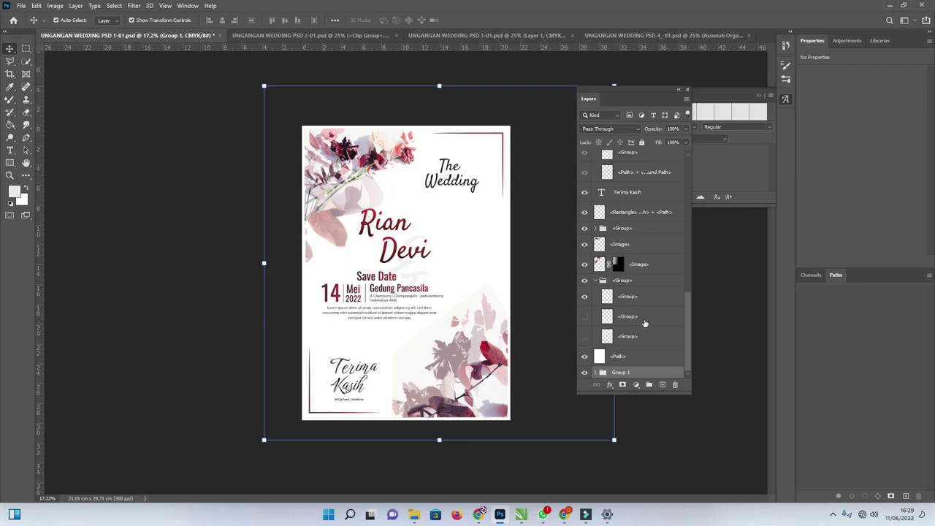
left_click_drag(645, 374, 644, 349)
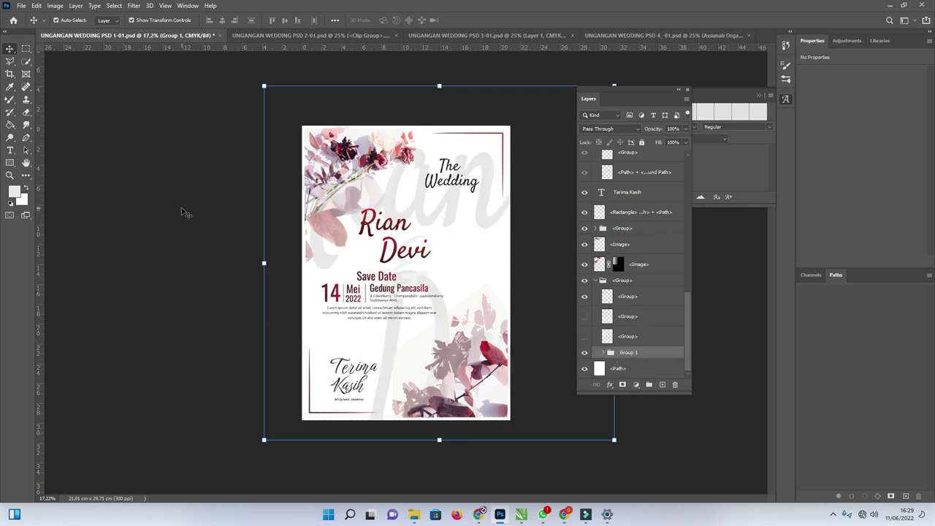
Lower the opacity of the grey names group to about 17%.
left_click(684, 130)
left_click_drag(658, 139, 647, 139)
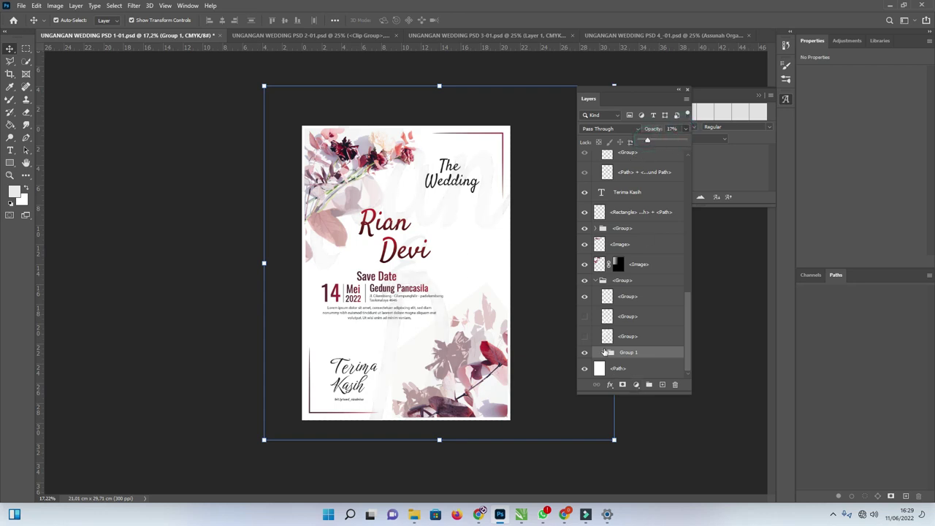
left_click(654, 141)
left_click_drag(654, 141, 648, 143)
Switch to the UNGANGAN WEDDING PSD 2-01 document and identify the white photo-frame shape's layer by moving and toggling it.
left_click(307, 35)
left_click_drag(402, 195, 379, 189)
key("ctrl+z")
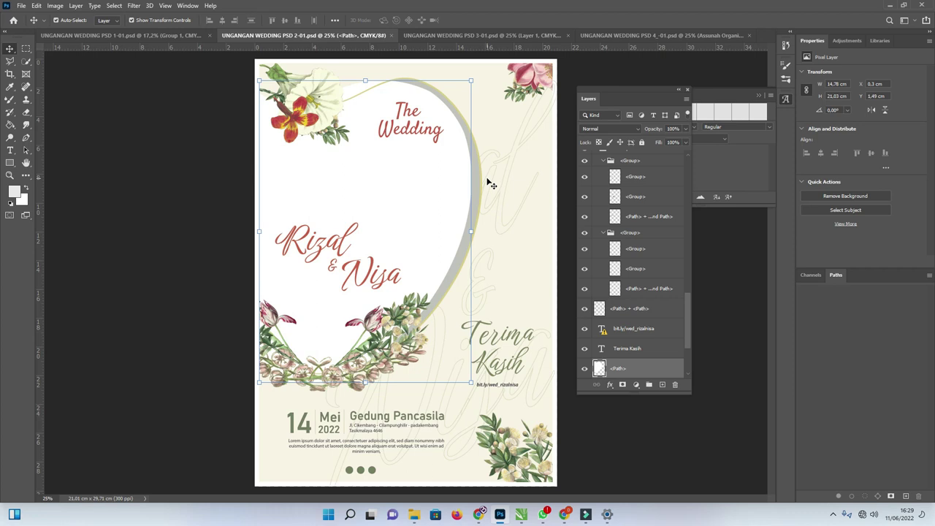
left_click(587, 370)
left_click(586, 370)
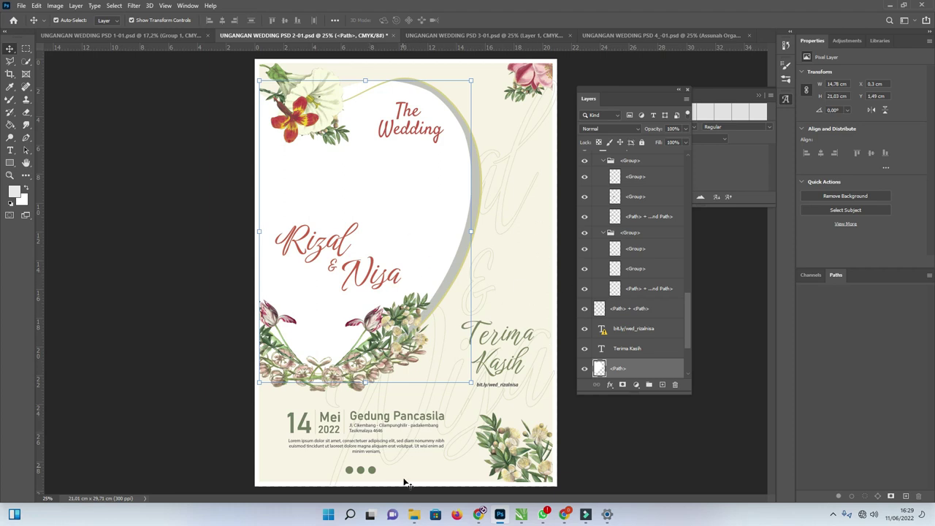
Place the Pexels couple photo 8911789 (1) from the banner Wedding folder and position it over the white frame shape.
left_click(413, 514)
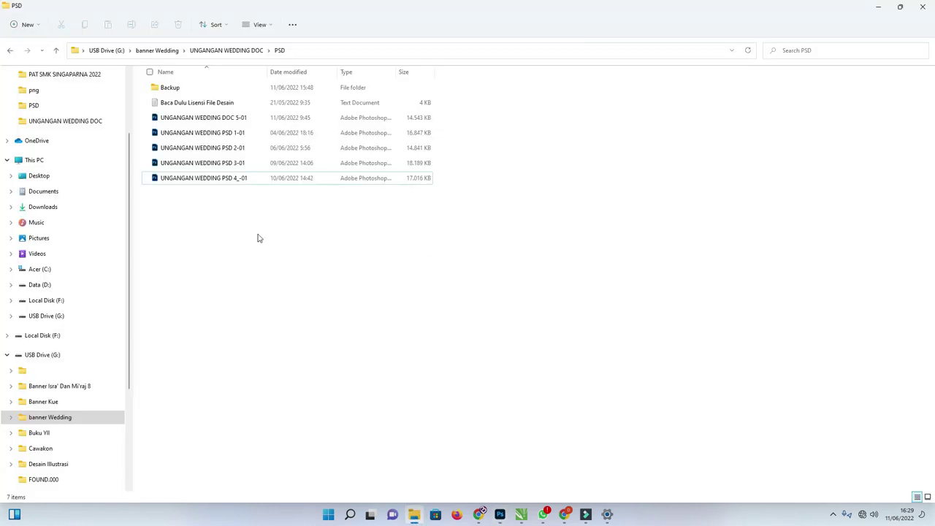
left_click(179, 57)
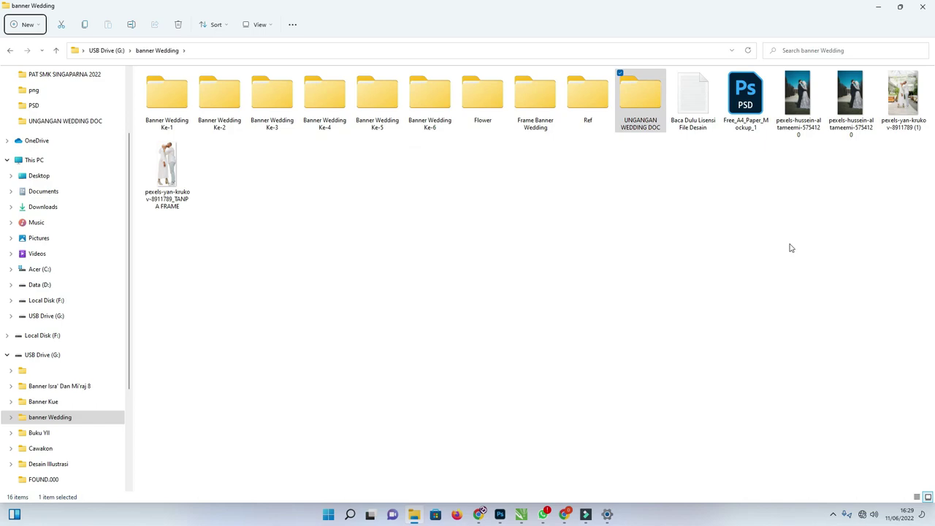
left_click(909, 124)
left_click_drag(851, 258, 782, 282)
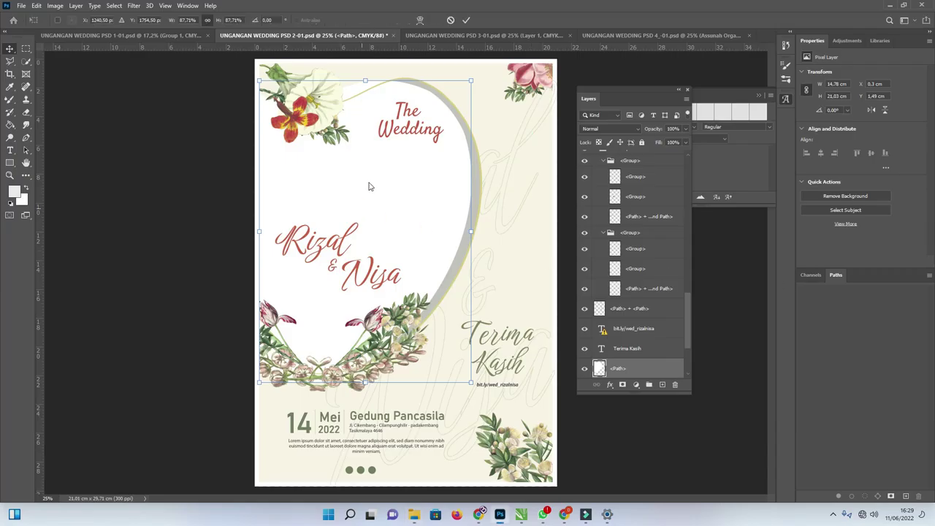
left_click_drag(425, 215, 370, 192)
key("Return")
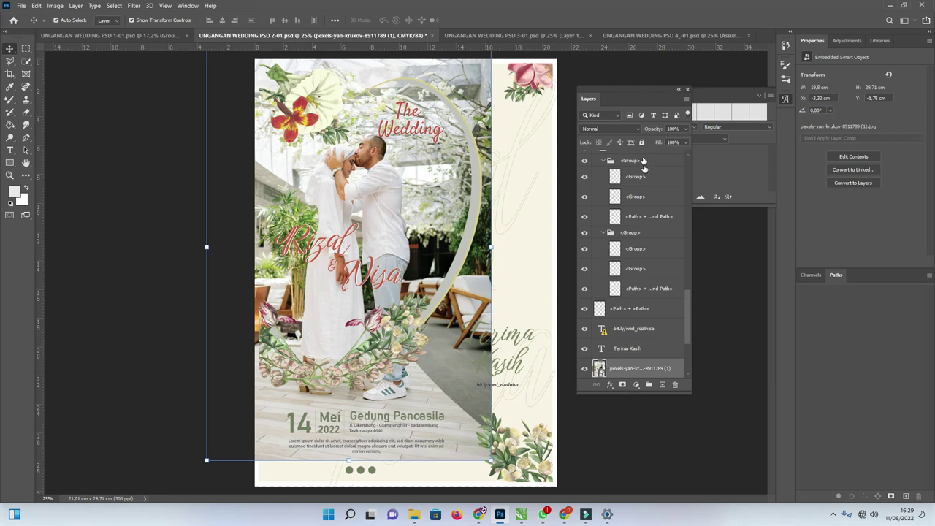
Hide the placed photo and load the outline of the white frame shape's layer as a selection.
left_click(585, 368)
left_click(374, 204)
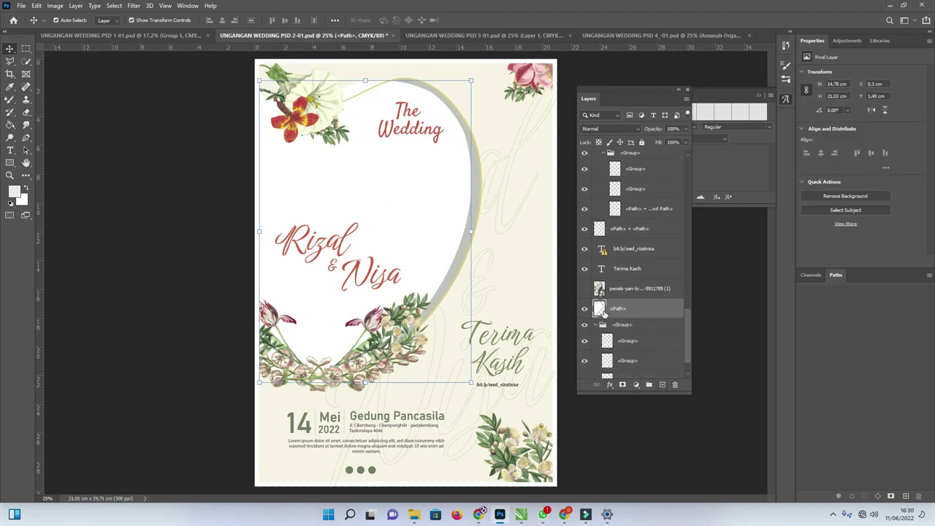
left_click(597, 309, "ctrl")
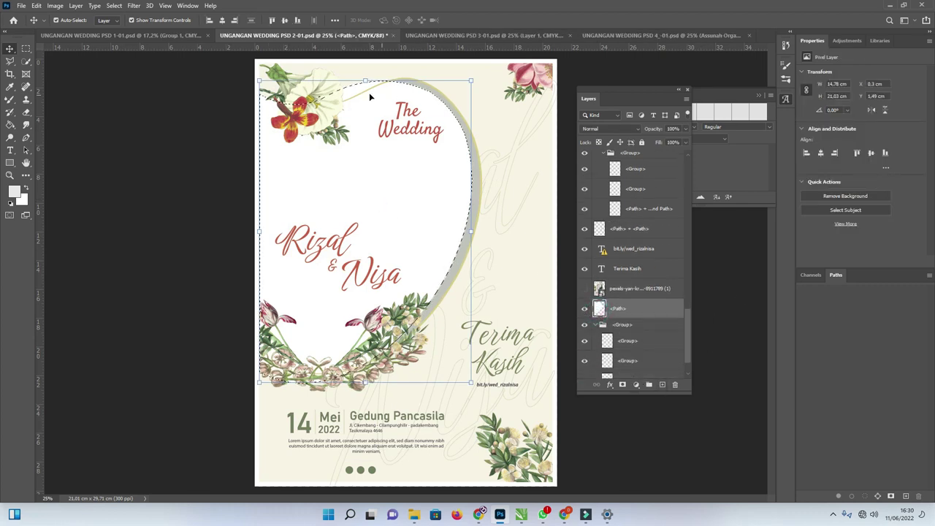
Show the placed couple photo again and mask it to the loaded frame-shape outline.
left_click(585, 290)
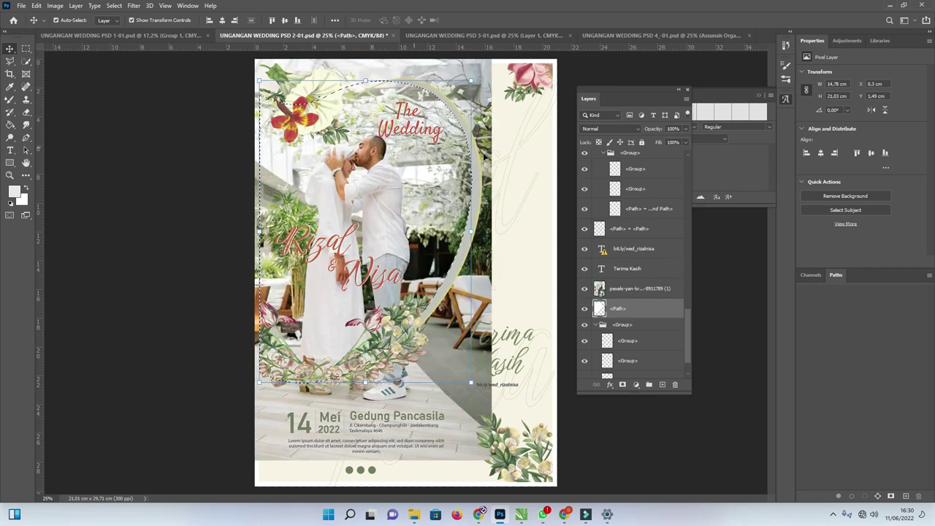
left_click(660, 288)
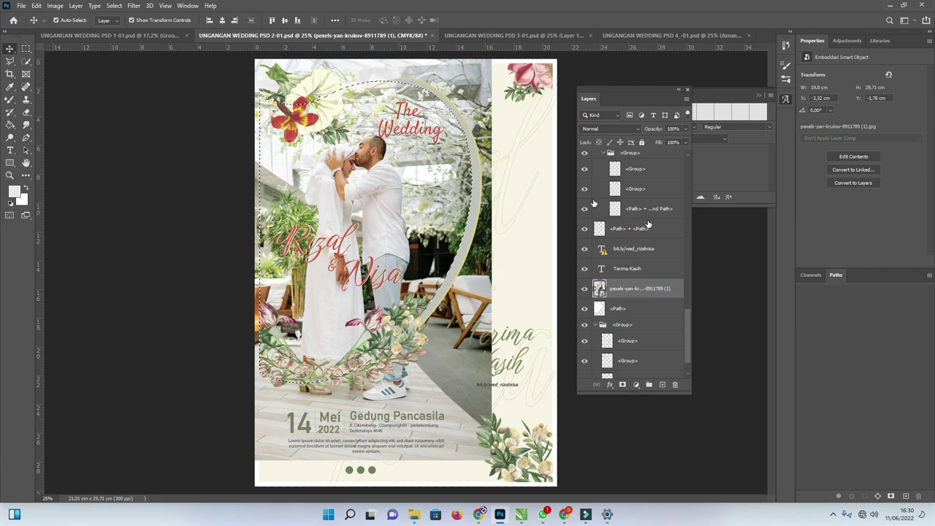
left_click(622, 385)
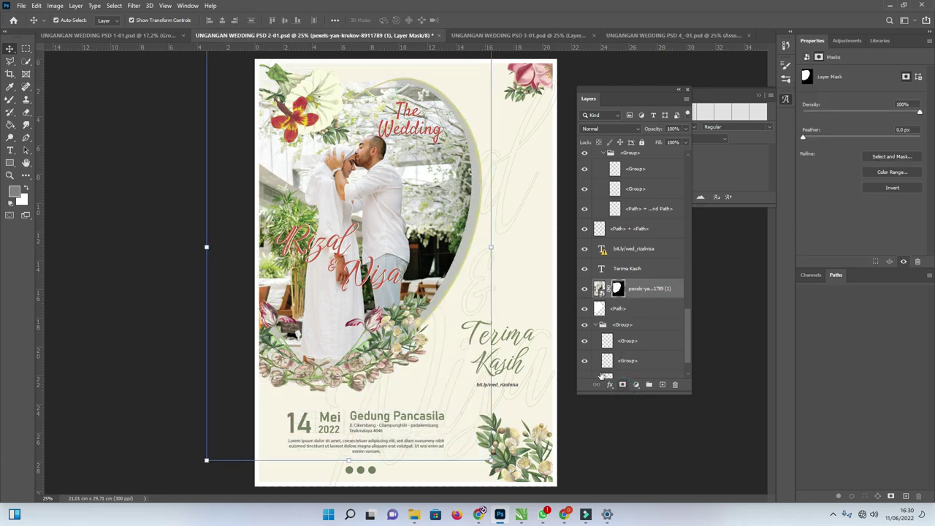
left_click(126, 198)
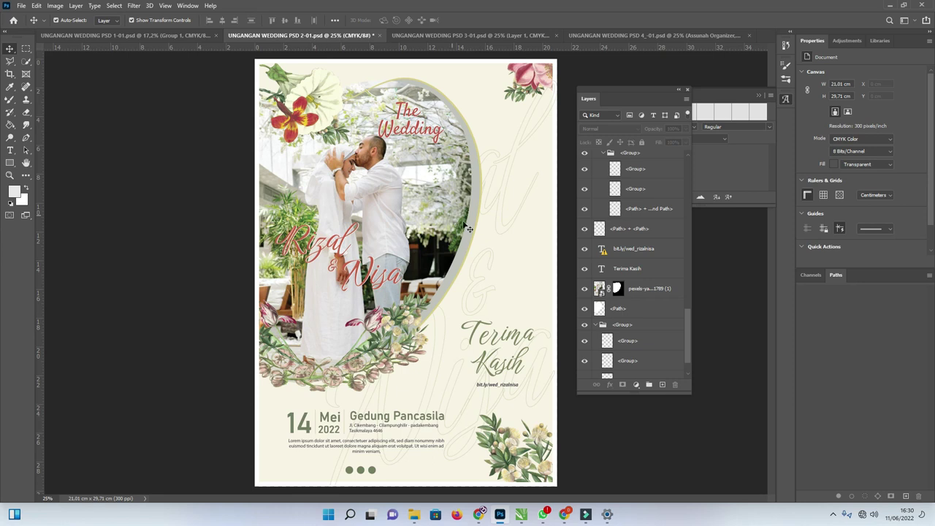
Switch to the UNGANGAN WEDDING PSD 3-01 document and draw a circular Elliptical Marquee selection fitted inside the ring frame.
left_click(430, 35)
left_click(174, 166)
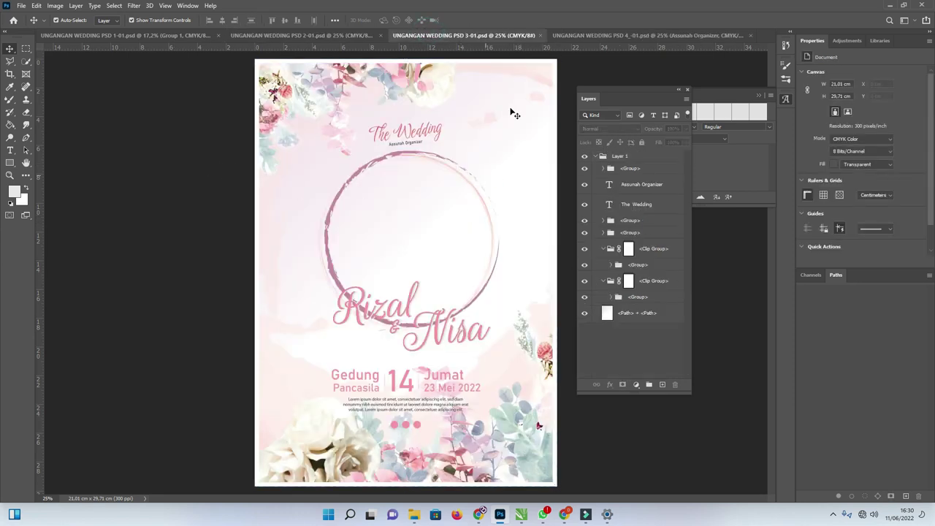
left_click(595, 35)
left_click(492, 35)
left_click_drag(25, 51, 54, 60)
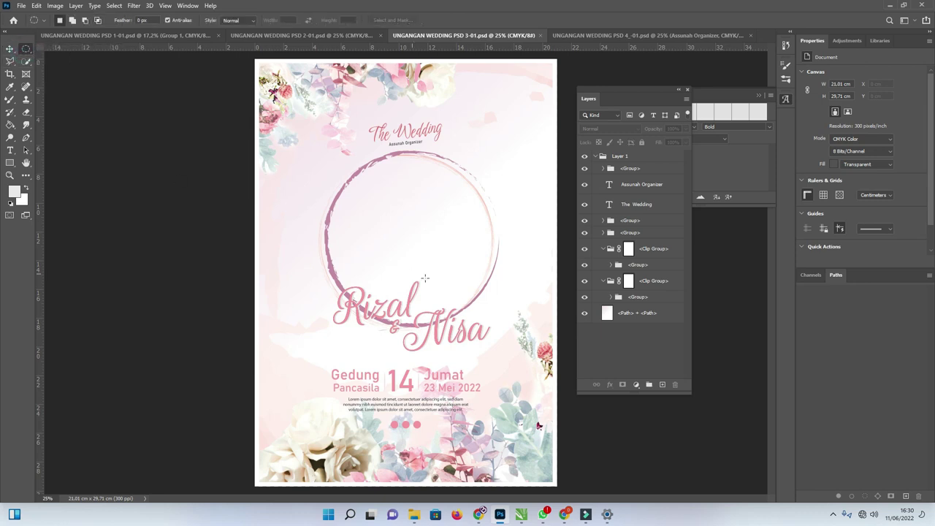
left_click_drag(406, 236, 475, 303)
left_click_drag(476, 304, 492, 318)
left_click_drag(474, 258, 478, 260)
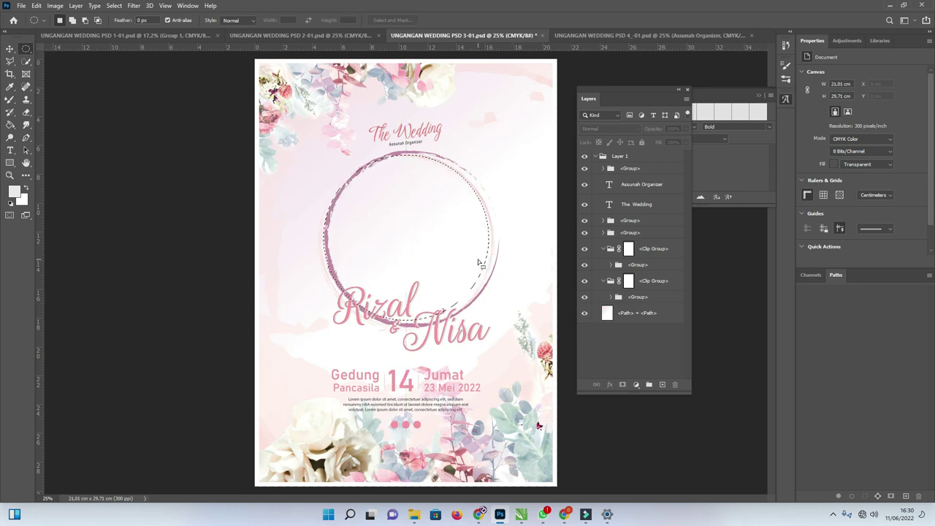
Place the Pexels couple photo 8911789 (1) from the banner Wedding folder into the PSD 3-01 document.
key("alt+Tab")
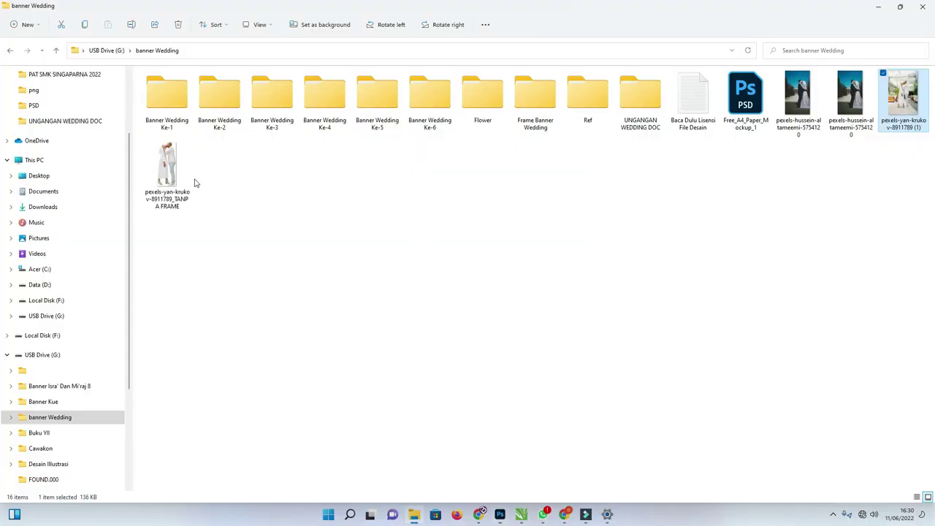
left_click_drag(899, 103, 449, 202)
key("alt+Tab")
key("Return")
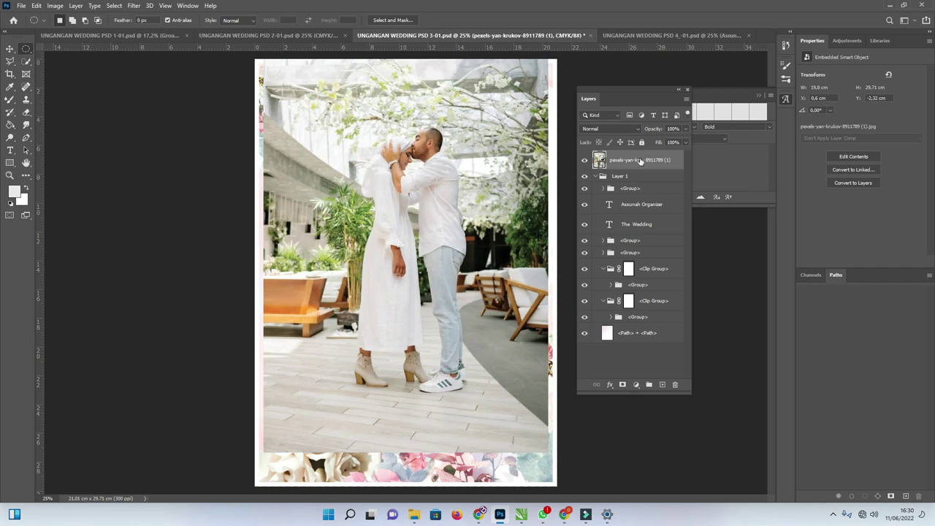
Adjust the circular selection over the ring frame with the placed photo hidden, and show the photo again.
left_click(584, 161)
left_click_drag(398, 239, 467, 273)
left_click(493, 344)
left_click(583, 160)
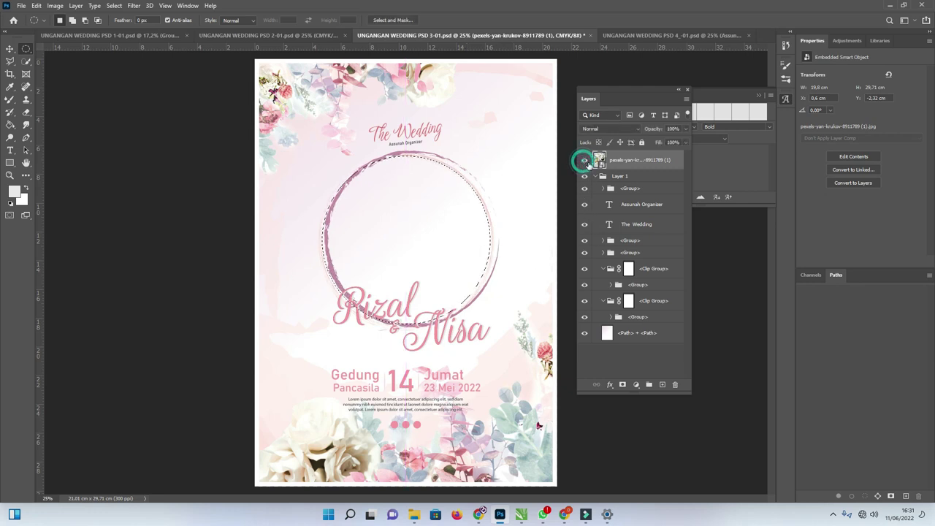
Try to mask the couple photo with the circular selection.
left_click(622, 384)
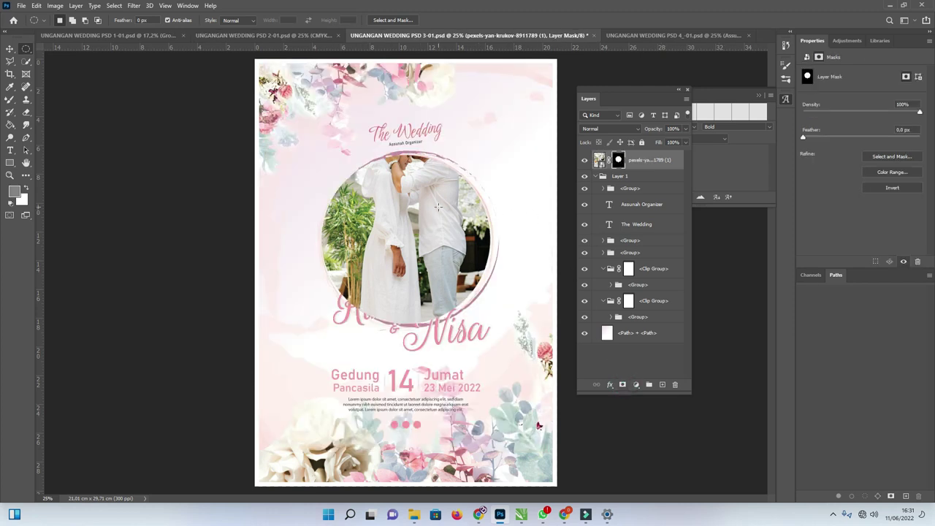
key("ctrl+z")
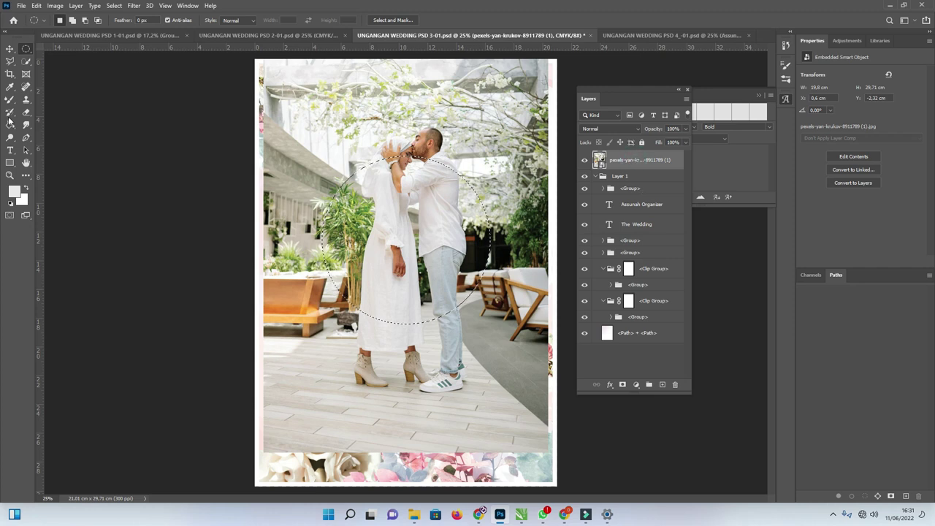
left_click(10, 48)
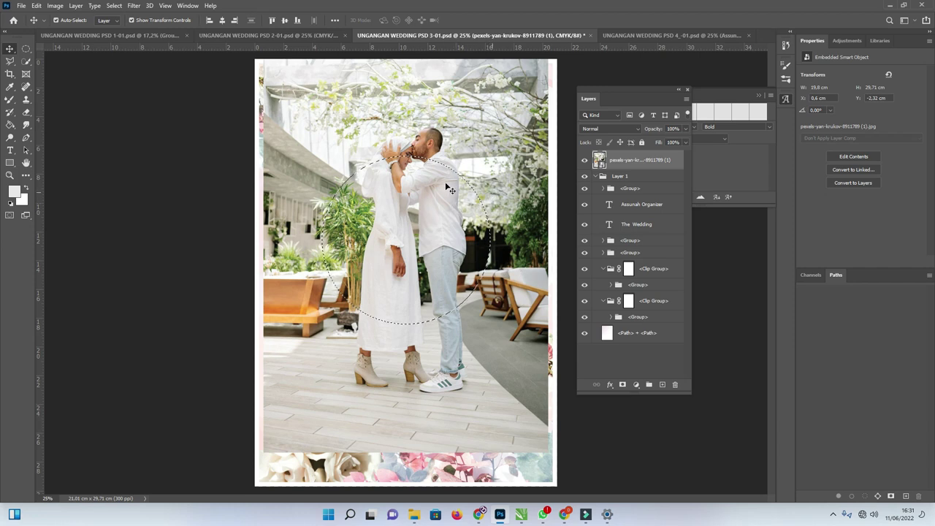
Add a new layer, fill the circular selection on it with the light grey foreground colour, and deselect.
key("g")
left_click(398, 222)
left_click(514, 201)
left_click(513, 201)
key("ctrl+shift+n")
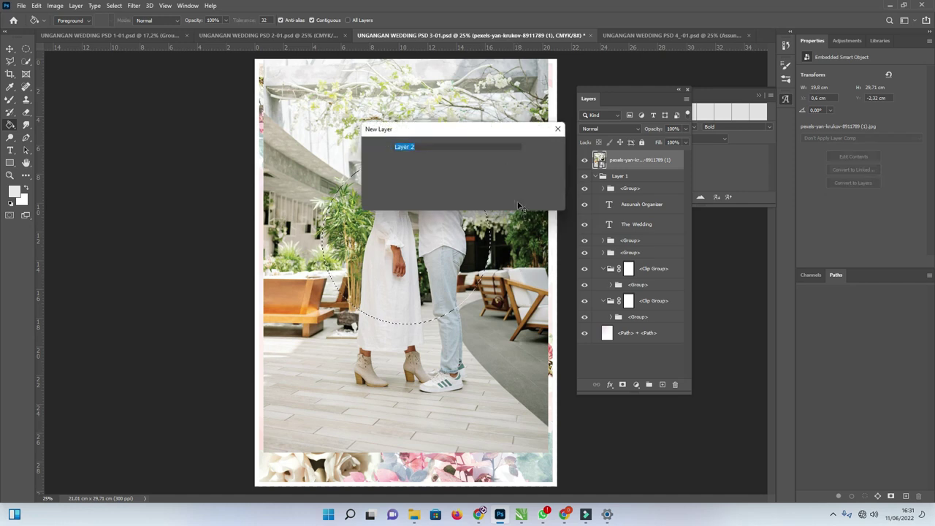
key("Return")
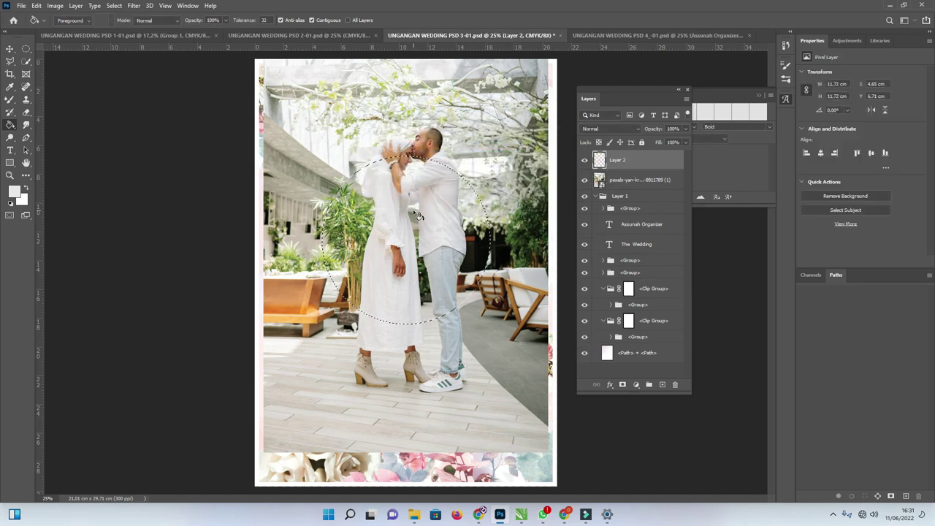
left_click(414, 214)
key("ctrl+d")
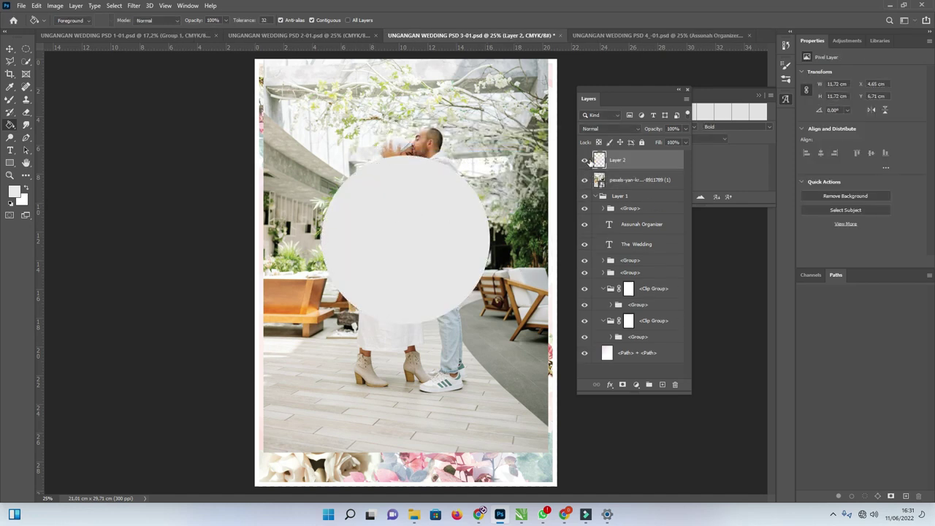
Check the photo with the grey circle hidden, and lock the circle's layer with it visible again.
left_click(585, 160)
left_click(501, 151)
left_click(458, 193)
left_click(617, 181)
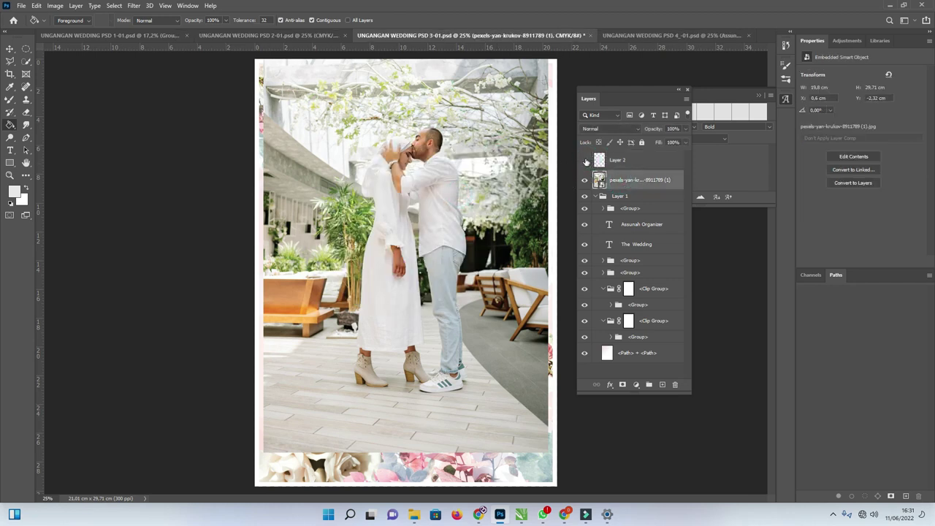
left_click(584, 160)
left_click(622, 159)
left_click(642, 143)
Rasterize the couple photo's layer and move the photo down behind the grey circle.
left_click(635, 181)
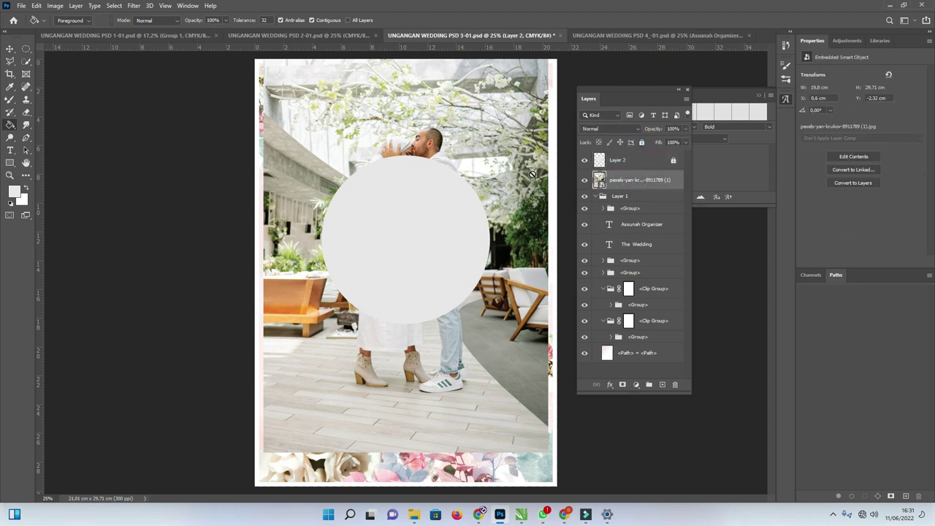
left_click(490, 149)
left_click(460, 200)
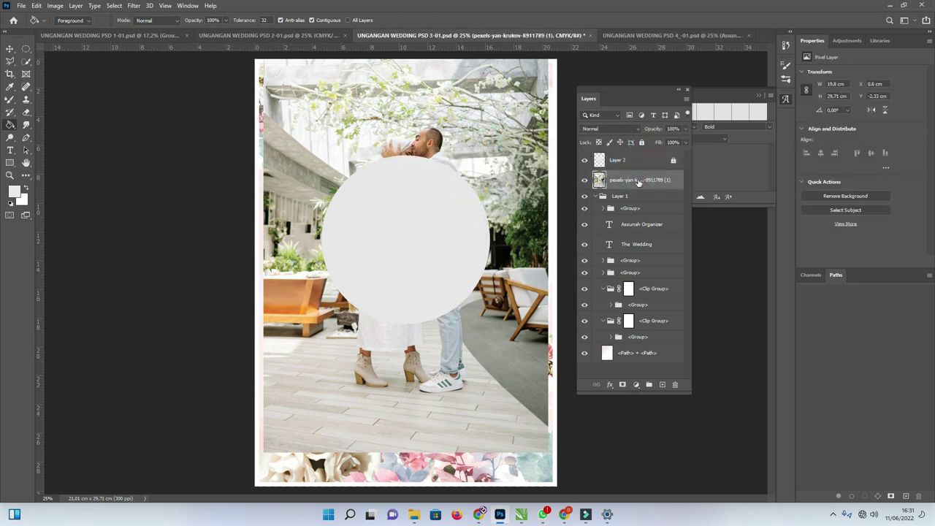
left_click(10, 48)
left_click_drag(357, 124, 351, 177)
Unlock the grey circle's layer and lower its fill so the photo shows through.
left_click(672, 162)
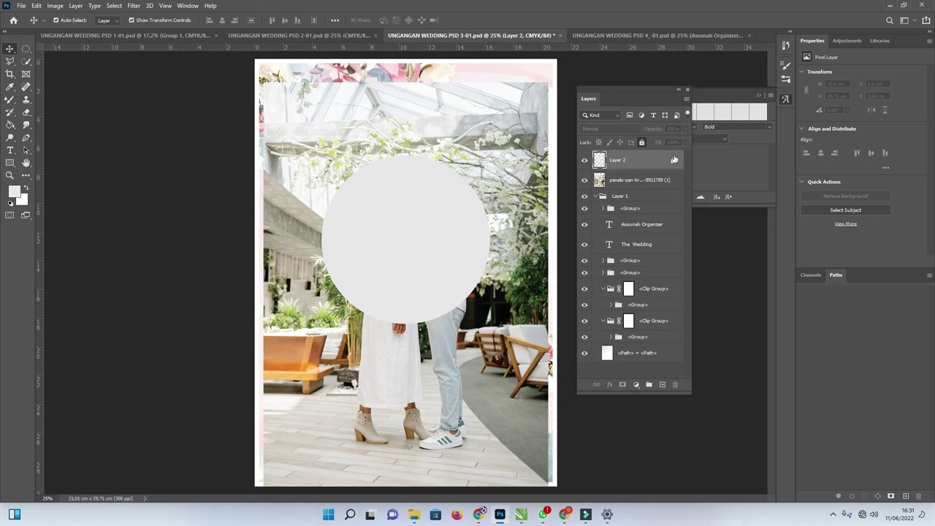
left_click(684, 141)
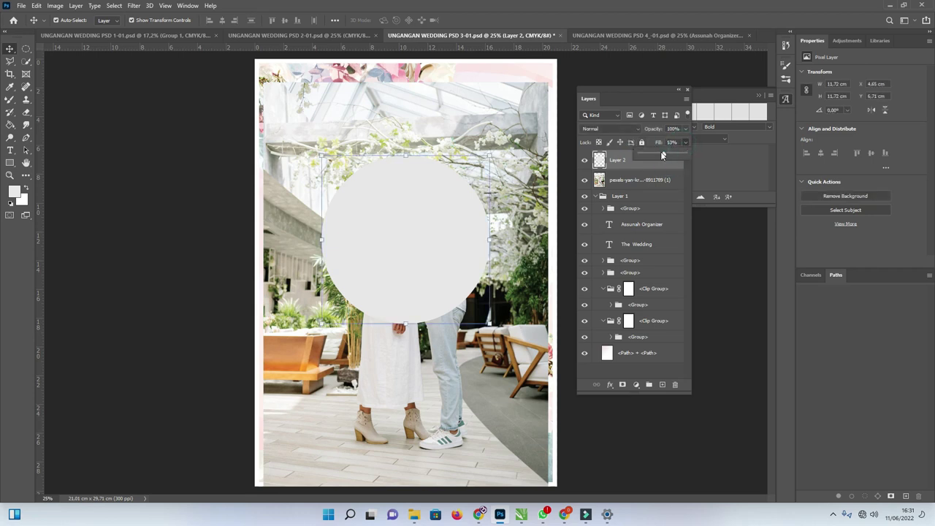
Scale the couple photo up to about 113.6% and position it so the couple's upper bodies sit inside the circle.
left_click(468, 376)
left_click_drag(545, 83, 566, 54)
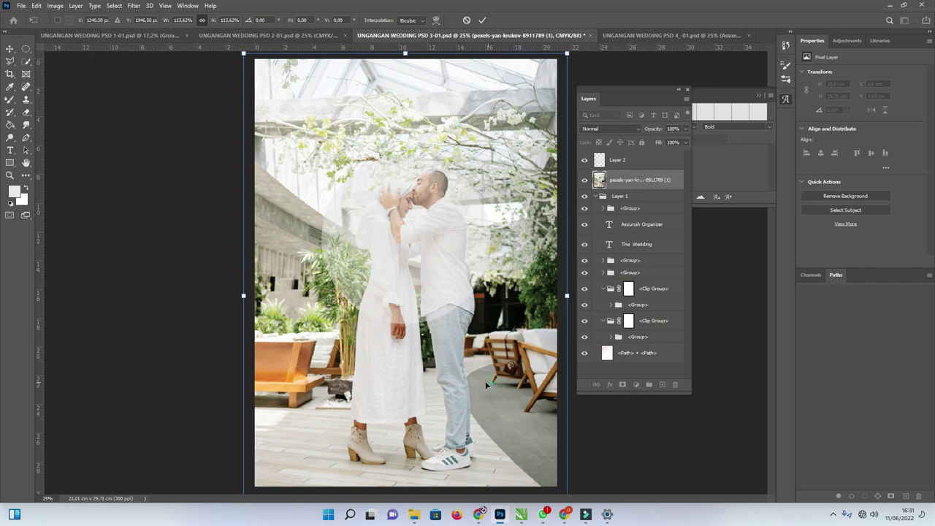
left_click_drag(492, 381, 484, 380)
Mask the couple photo with the hidden circle layer's outline and move it into the upper Clip Group, behind the names and ring.
left_click(599, 161, "ctrl")
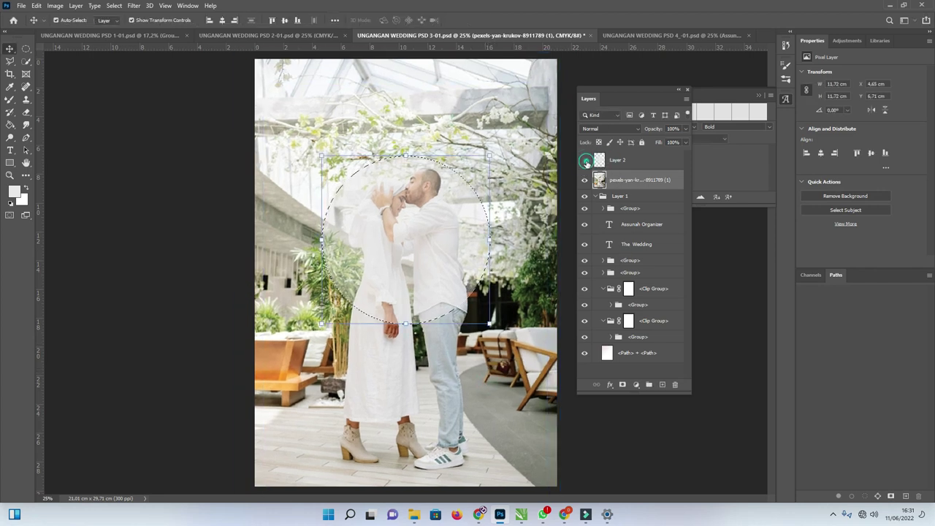
left_click(583, 159)
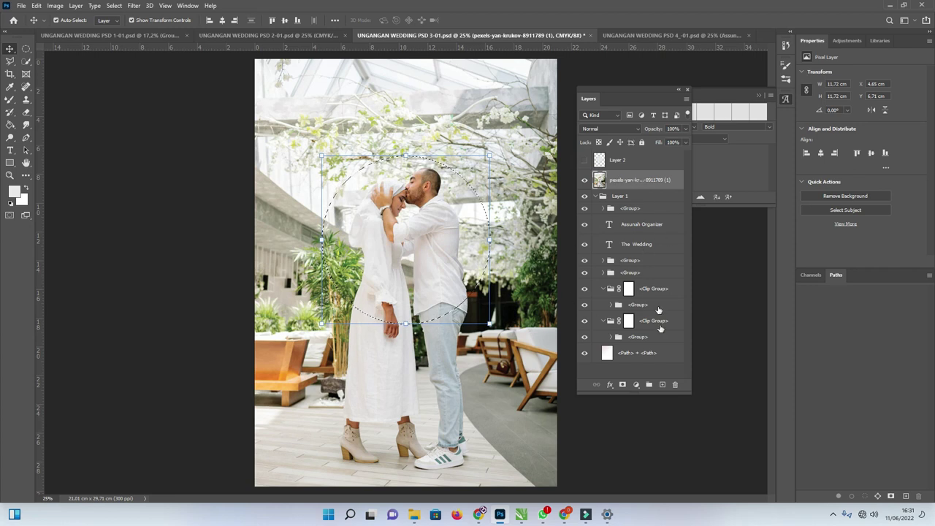
left_click(622, 384)
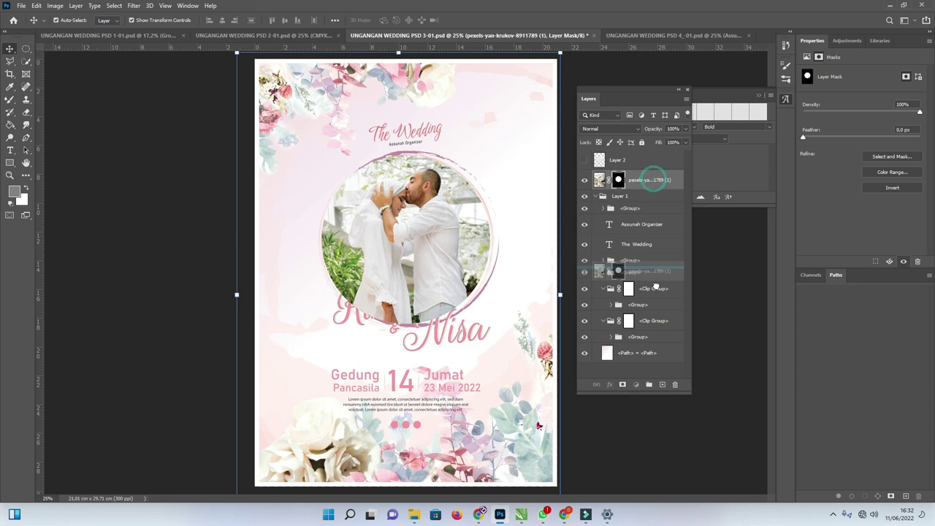
left_click_drag(659, 298, 660, 301)
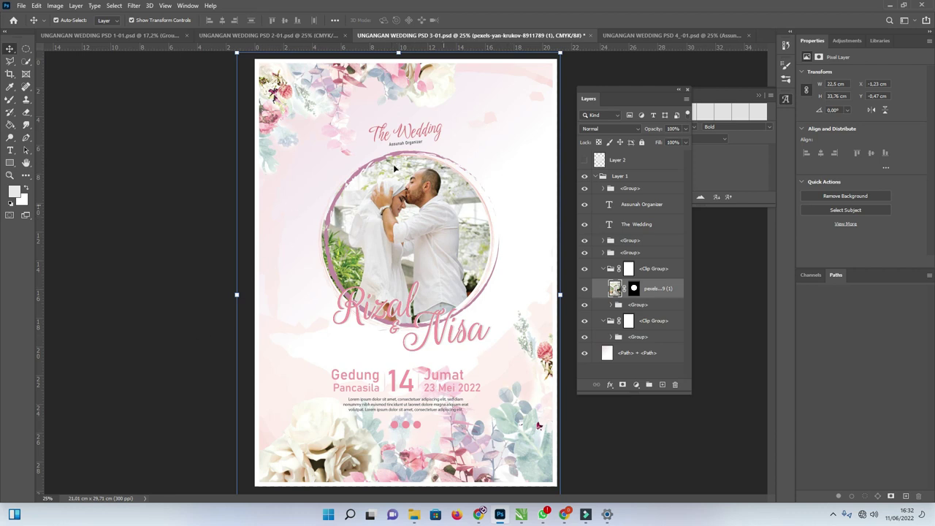
Switch to the UNGANGAN WEDDING PSD 4_-01 document and toggle layer visibility to find which layer holds the white heart-like frame shape.
left_click(632, 35)
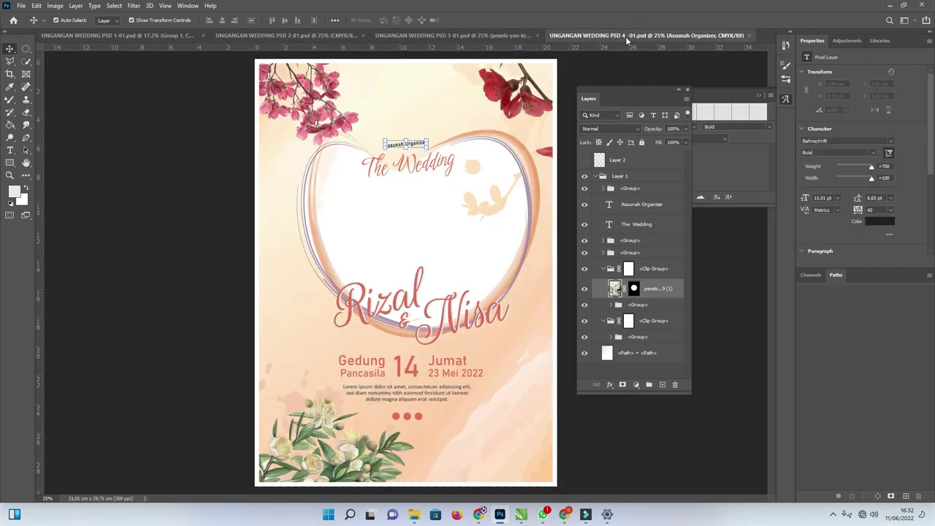
left_click(374, 231)
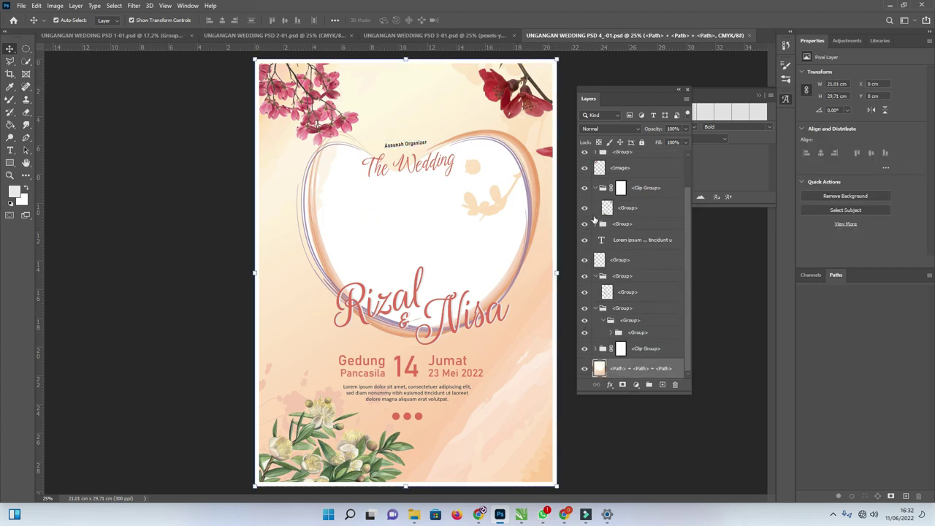
scroll(594, 219, "up", 2)
scroll(594, 270, "down", 2)
left_click(585, 261)
left_click(585, 261)
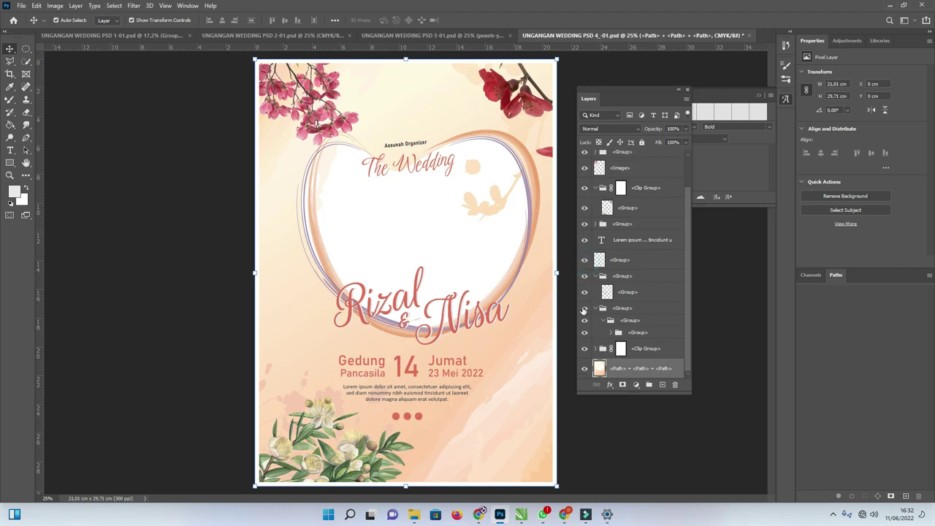
left_click(584, 292)
left_click(583, 292)
left_click(584, 321)
left_click(584, 320)
left_click(584, 320)
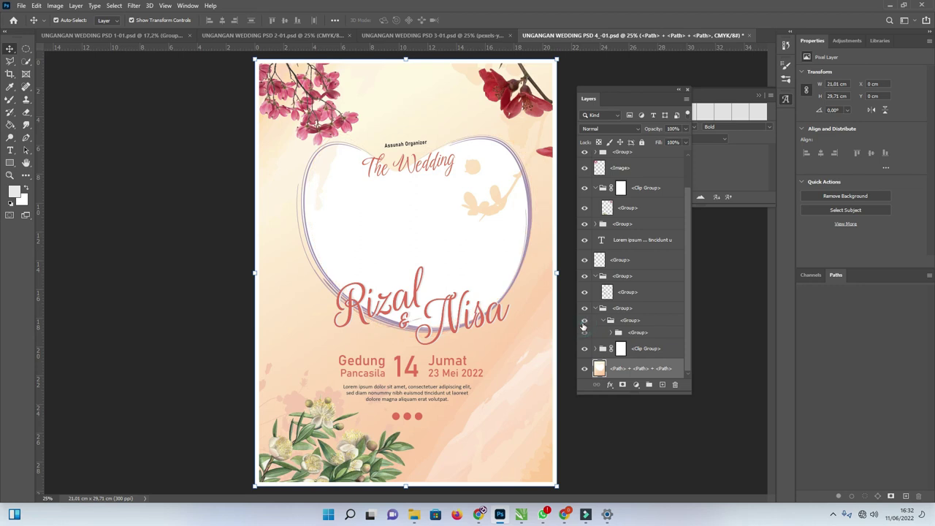
left_click(584, 320)
left_click(585, 349)
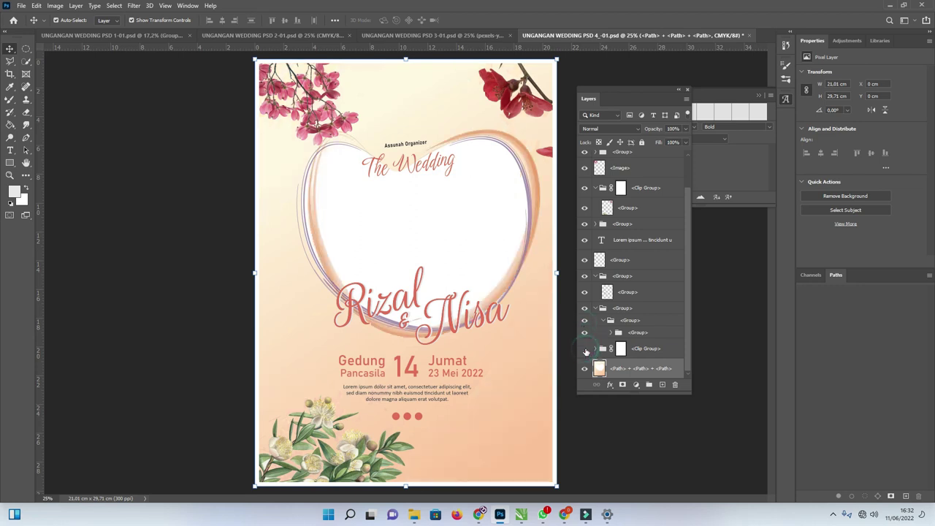
left_click(584, 349)
scroll(602, 261, "up", 2)
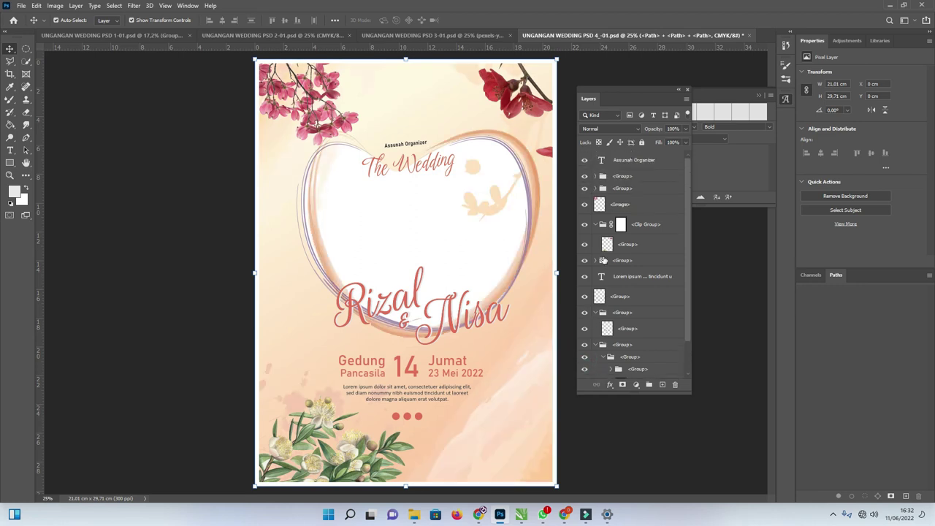
left_click_drag(495, 241, 365, 239)
key("ctrl+z")
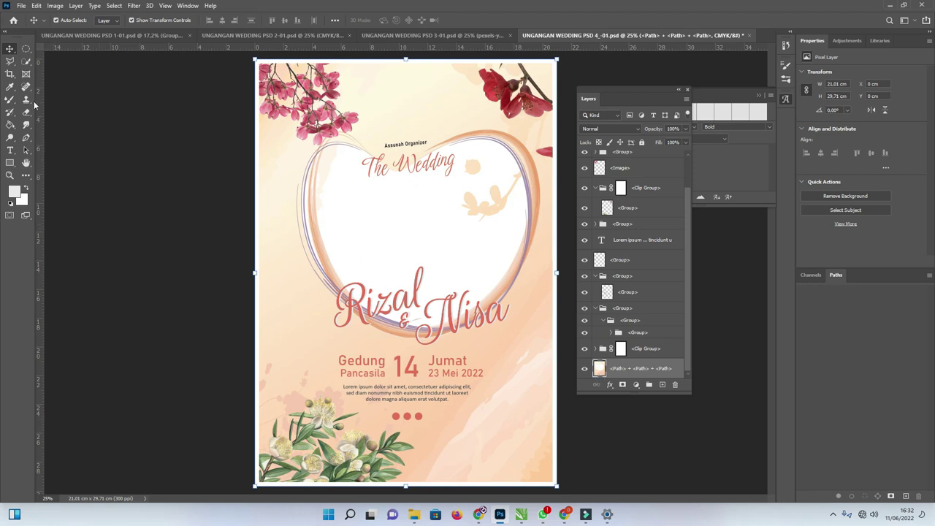
Select the white heart-like frame area on the background layer with the Magic Wand tool.
left_click(24, 62)
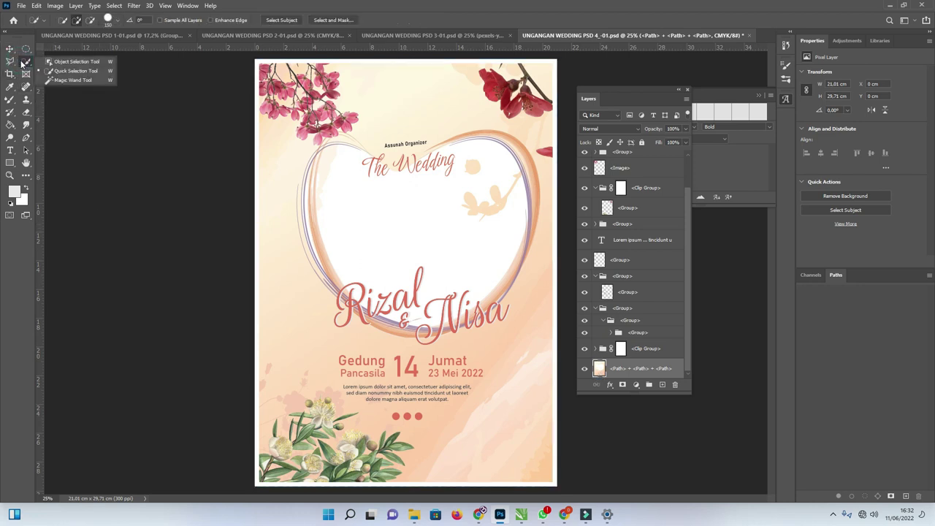
left_click(72, 80)
left_click(398, 204)
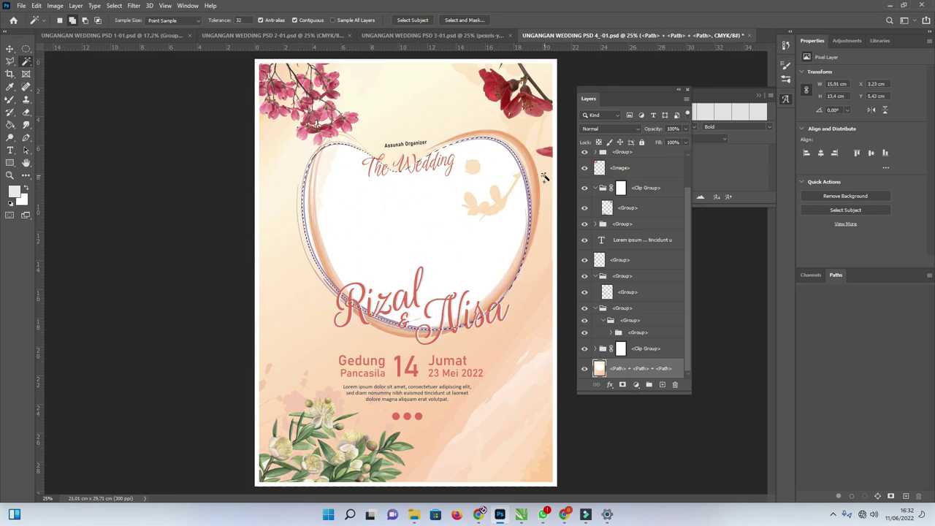
Place the couple photo above the background layer and move it to about X 1.27 cm, Y 0.6 cm, with the couple inside the heart frame.
left_click(413, 514)
left_click_drag(884, 124, 757, 261)
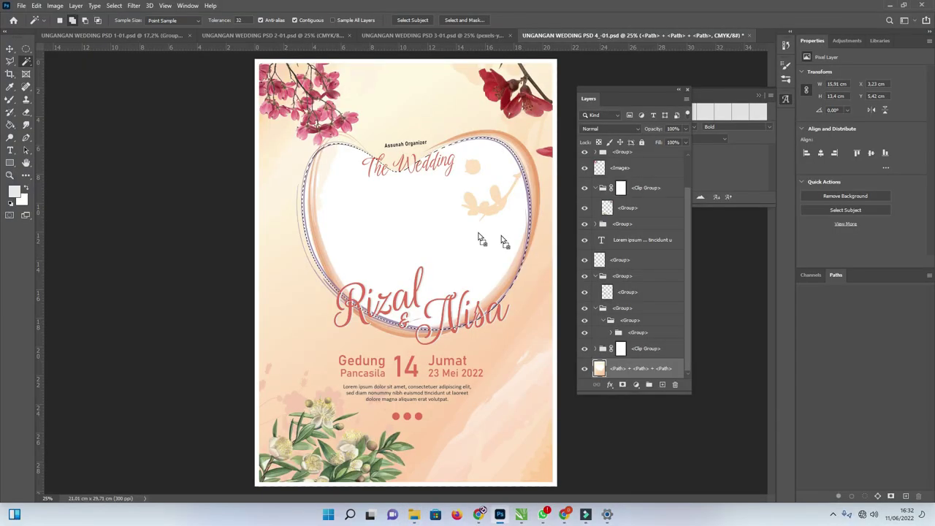
left_click_drag(481, 238, 456, 228)
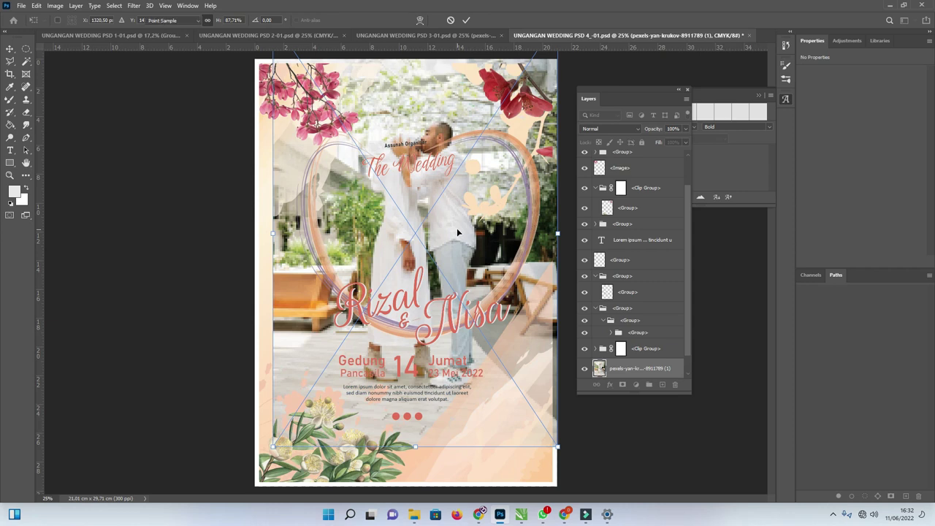
key("Return")
left_click(9, 48)
left_click_drag(471, 248, 476, 285)
Hide the couple photo and select the white heart-like frame area on the bottom background layer with the Magic Wand tool.
scroll(652, 343, "down", 1)
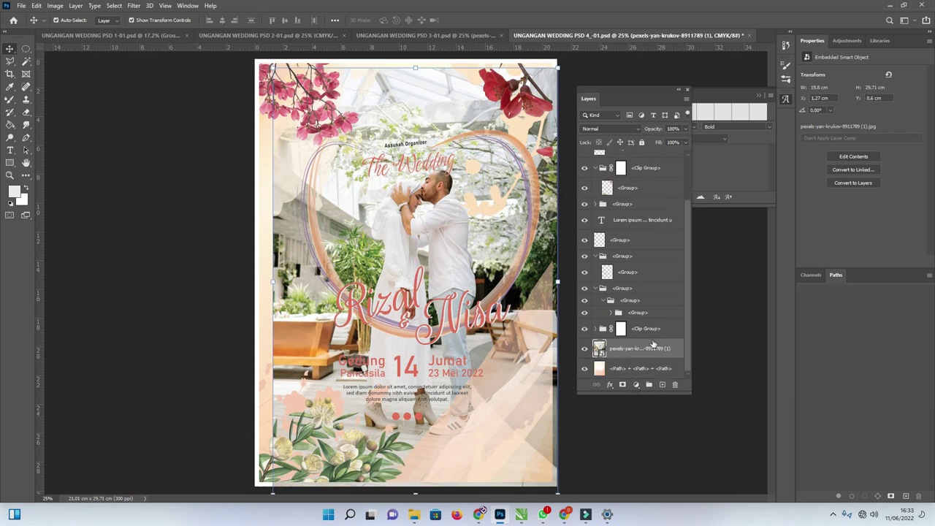
left_click(599, 369)
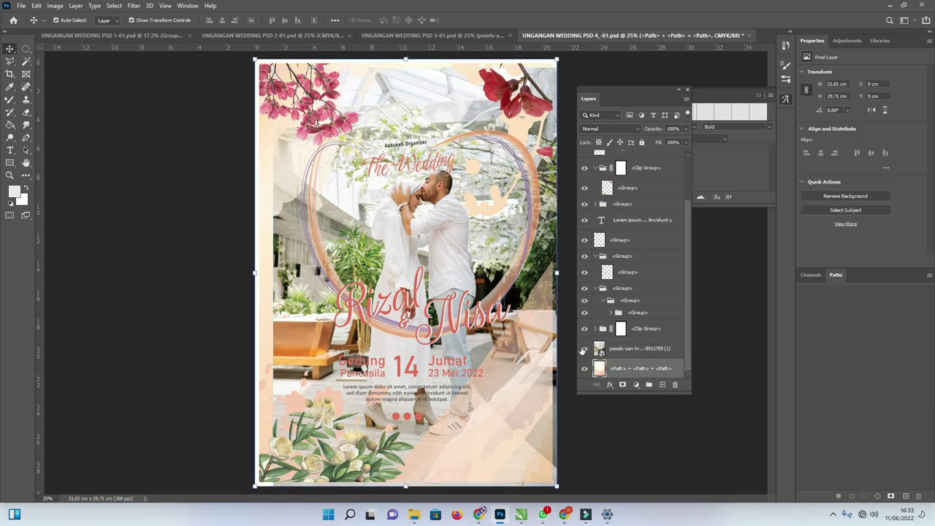
left_click(585, 348)
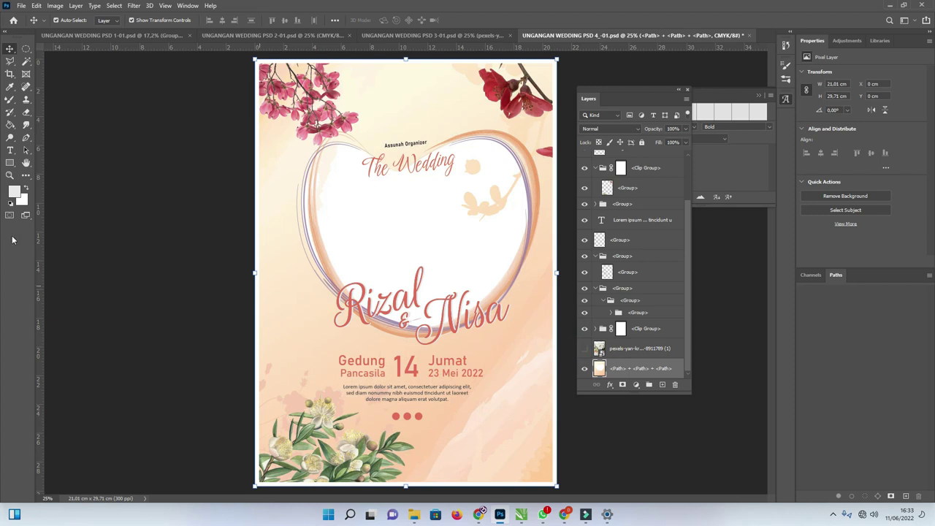
left_click(25, 61)
left_click(386, 184)
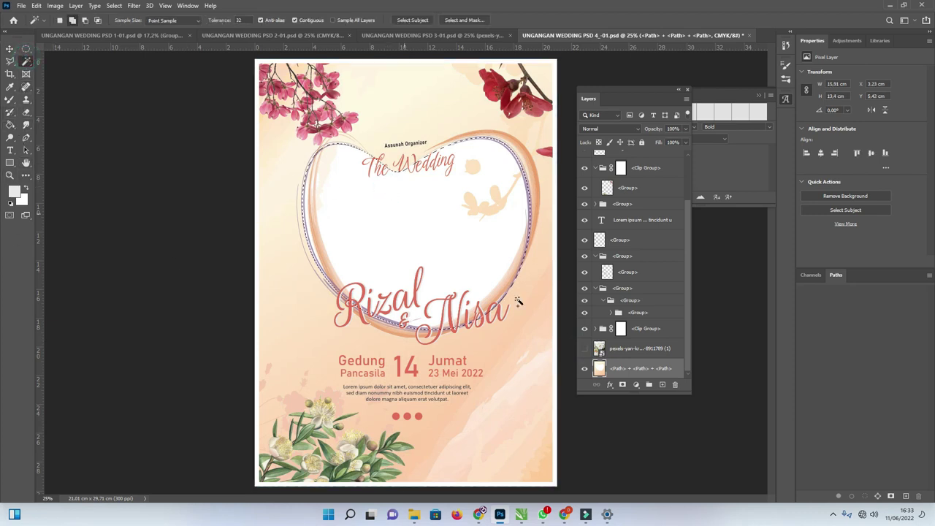
Show the couple photo layer again and add a layer mask to it from the heart-shaped selection.
left_click(635, 348)
left_click(584, 349)
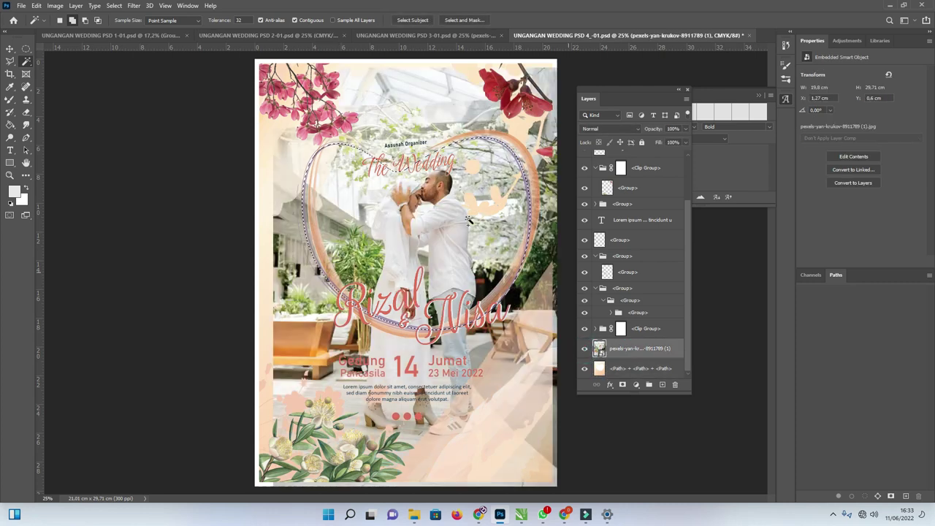
left_click(622, 384)
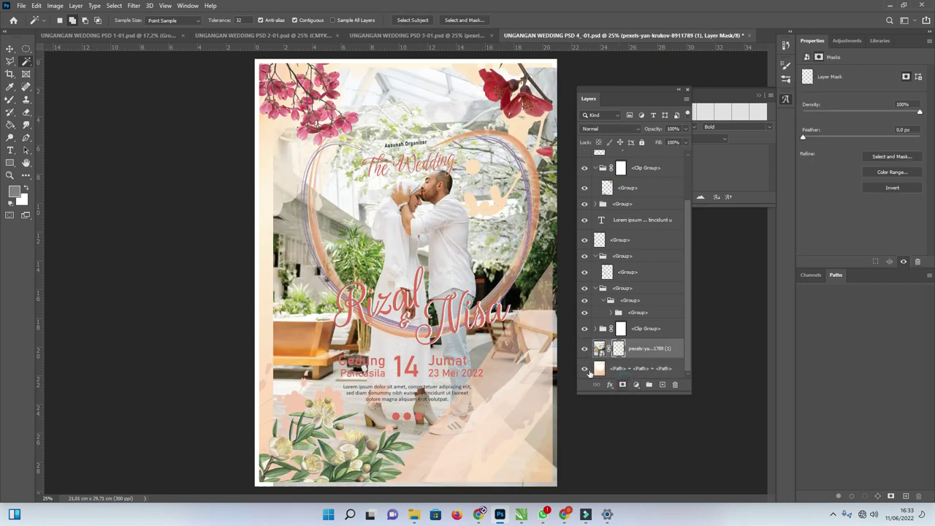
left_click(13, 48)
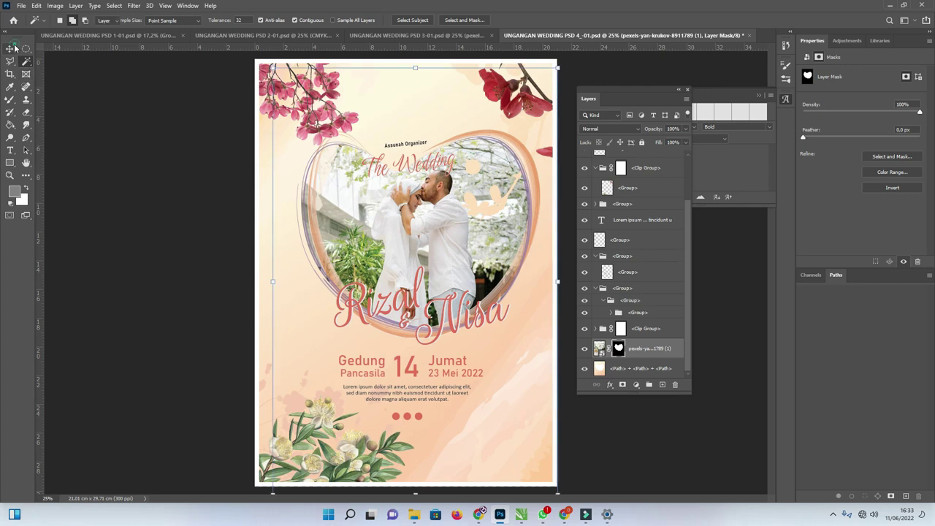
left_click(97, 130)
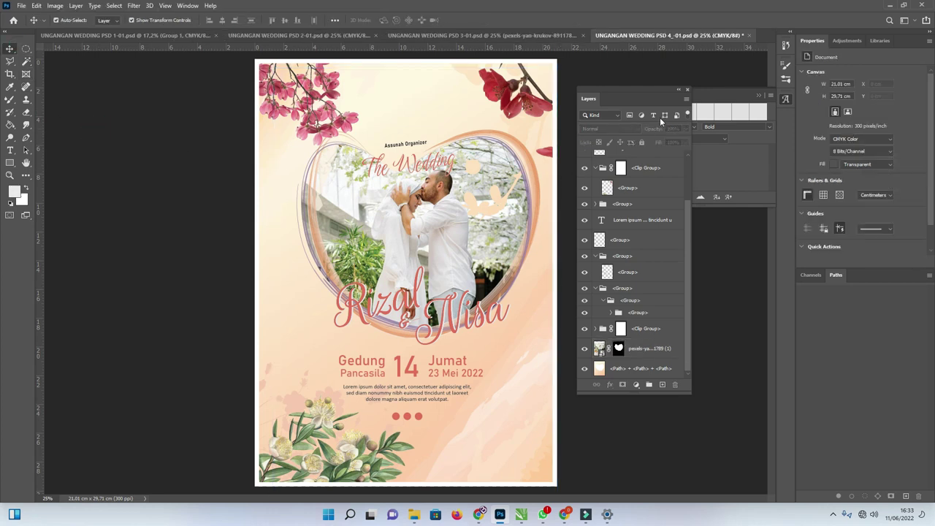
Try to move the red blossoms in the invitation's upper right corner and undo the change.
left_click(518, 93)
left_click_drag(551, 87, 514, 96)
left_click(515, 95)
key("ctrl+z")
left_click(519, 95)
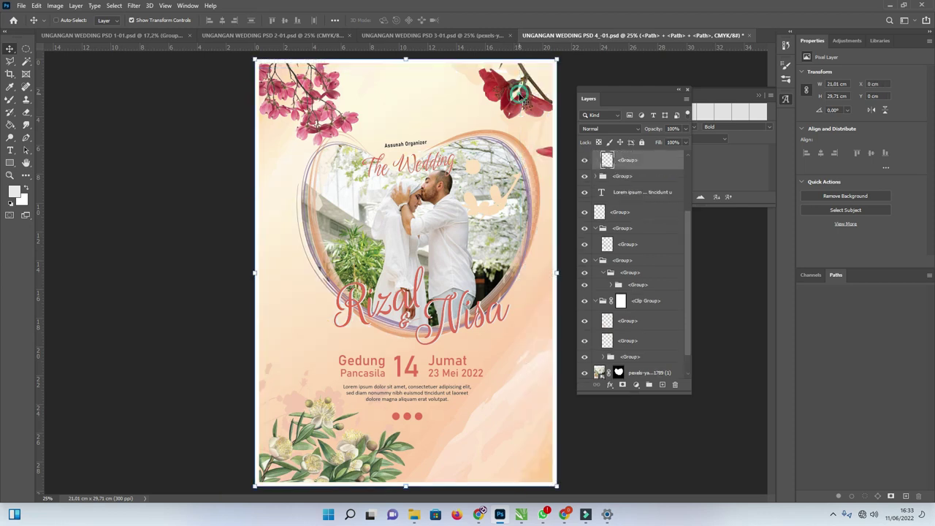
Toggle the visibility of the second top group and the image layer above the upper Clip Group to check what they contain.
scroll(629, 226, "up", 5)
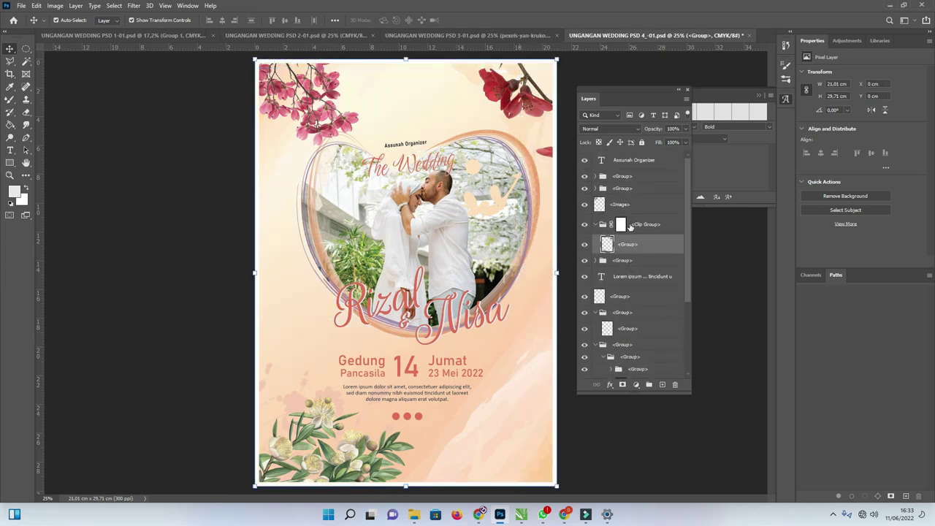
left_click(584, 189)
left_click(584, 188)
left_click(585, 207)
left_click(584, 207)
left_click(599, 73)
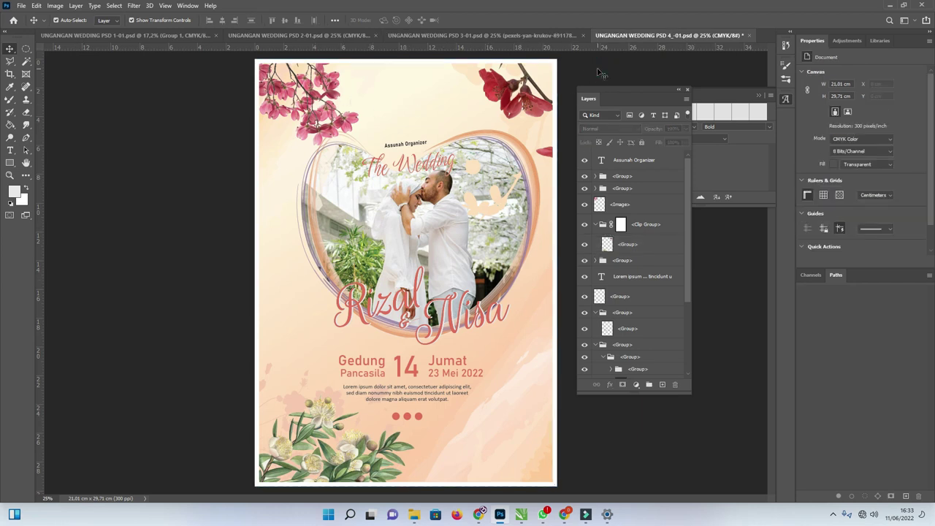